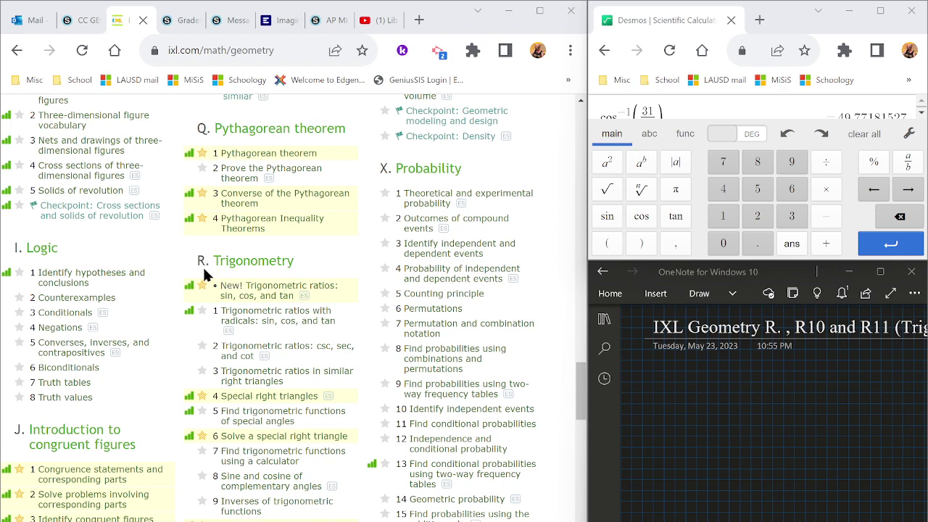
- Open the "Trigonometric ratios: sin, cos, and tan" skill in section R, Trigonometry
{"action": "mouse_move", "coordinate": [214, 290]}
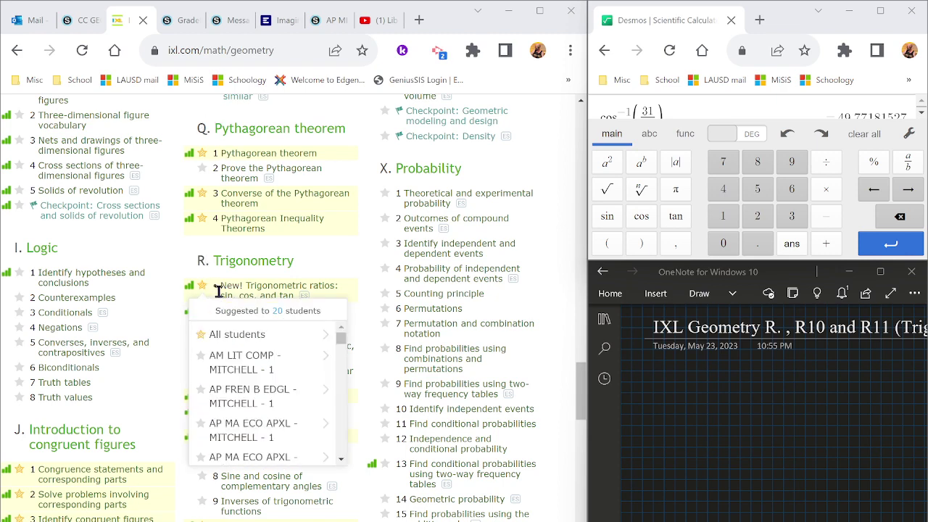
{"action": "left_click", "coordinate": [335, 268]}
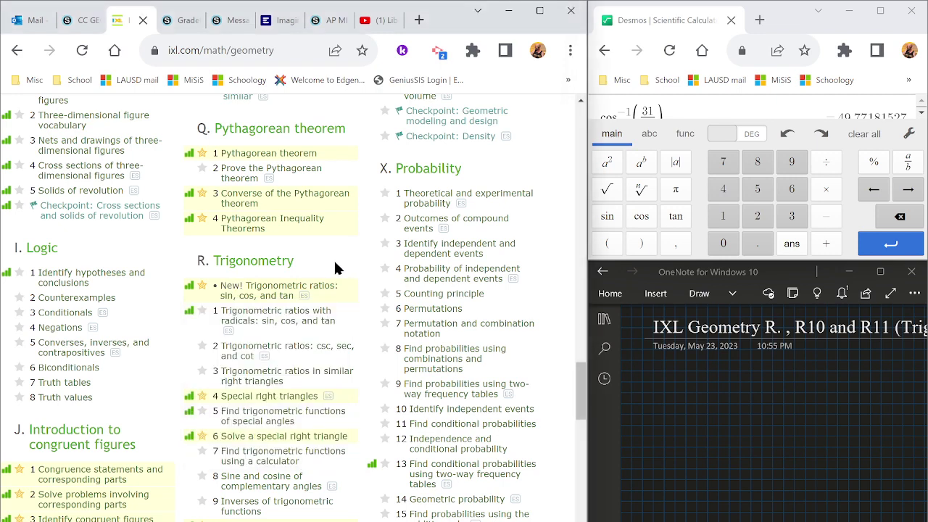
{"action": "mouse_move", "coordinate": [273, 294]}
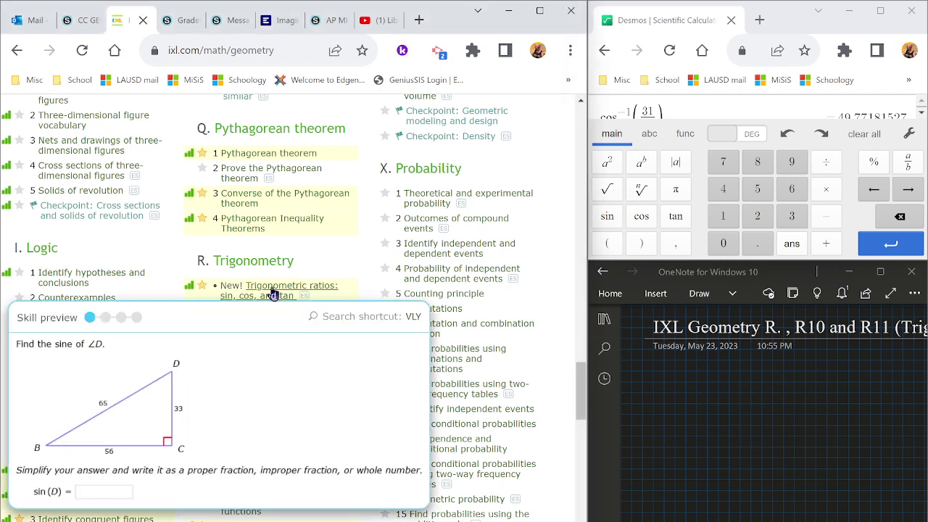
{"action": "left_click", "coordinate": [273, 294]}
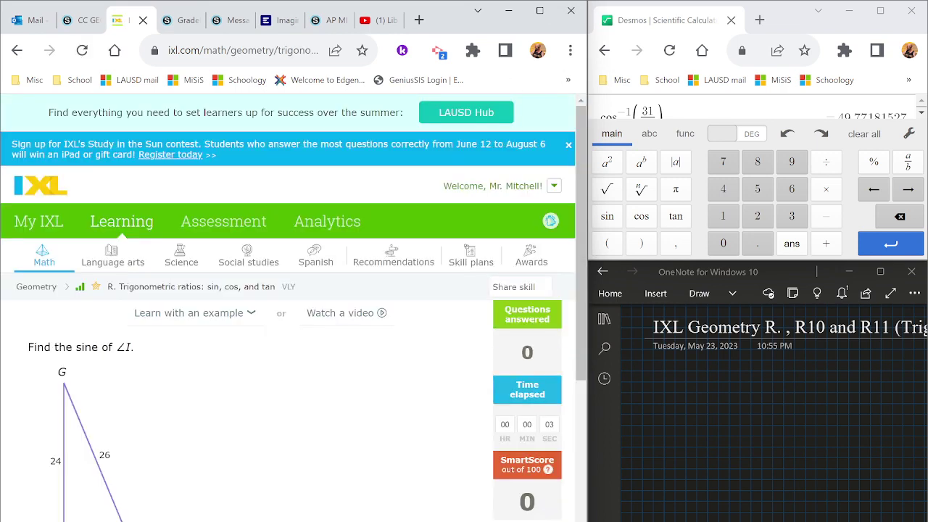
- Handwrite the mnemonic S O/H, C A/H, T O/A in red beneath the title of the OneNote page
{"action": "mouse_move", "coordinate": [661, 365]}
{"action": "left_mouse_down"}
{"action": "mouse_move", "coordinate": [651, 382]}
{"action": "mouse_move", "coordinate": [682, 364]}
{"action": "mouse_move", "coordinate": [679, 391]}
{"action": "left_mouse_up"}
{"action": "left_click_drag", "start_coordinate": [679, 385], "coordinate": [684, 385]}
{"action": "left_click_drag", "start_coordinate": [684, 380], "coordinate": [684, 391]}
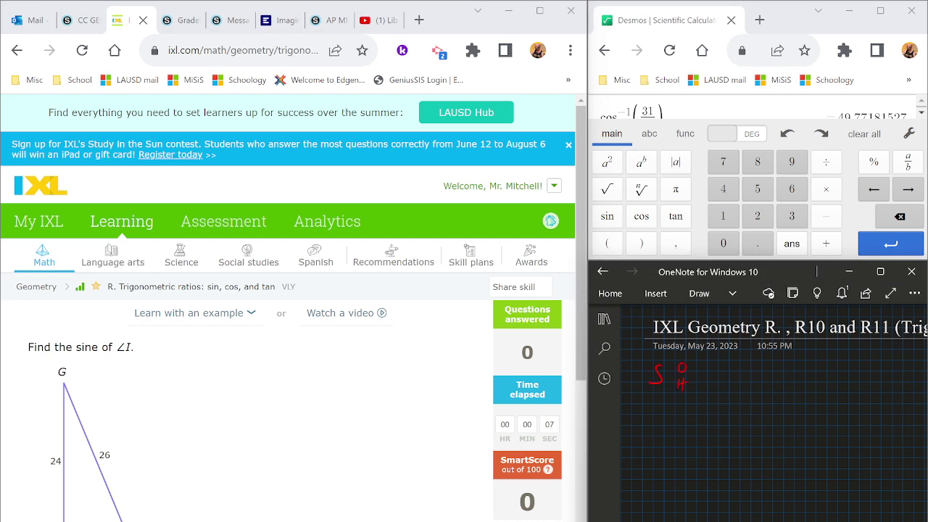
{"action": "mouse_move", "coordinate": [727, 368]}
{"action": "left_mouse_down"}
{"action": "mouse_move", "coordinate": [727, 379]}
{"action": "mouse_move", "coordinate": [746, 369]}
{"action": "left_mouse_up"}
{"action": "mouse_move", "coordinate": [741, 366]}
{"action": "left_mouse_down"}
{"action": "mouse_move", "coordinate": [741, 378]}
{"action": "mouse_move", "coordinate": [776, 381]}
{"action": "left_mouse_up"}
{"action": "mouse_move", "coordinate": [769, 369]}
{"action": "left_mouse_down"}
{"action": "mouse_move", "coordinate": [798, 366]}
{"action": "mouse_move", "coordinate": [803, 378]}
{"action": "left_mouse_up"}
- Circle angle I on the question's triangle and underline the S O/H part of the mnemonic
{"action": "scroll", "coordinate": [757, 392], "scroll_direction": "down", "scroll_amount": 1}
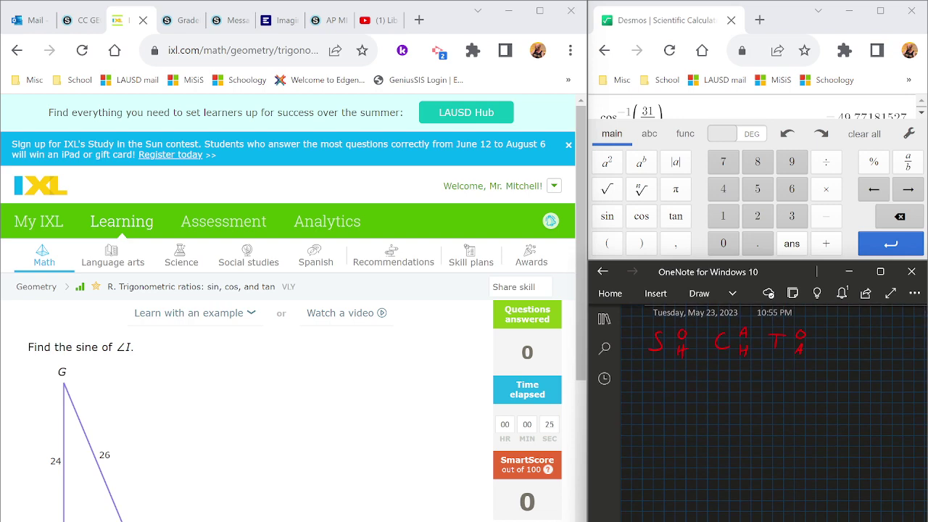
{"action": "scroll", "coordinate": [585, 401], "scroll_direction": "down", "scroll_amount": 2}
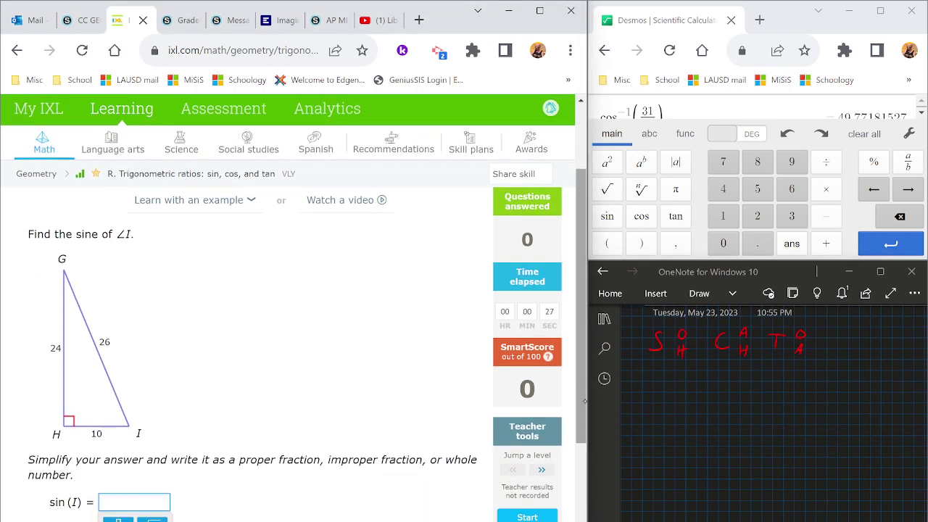
{"action": "left_click", "coordinate": [585, 401]}
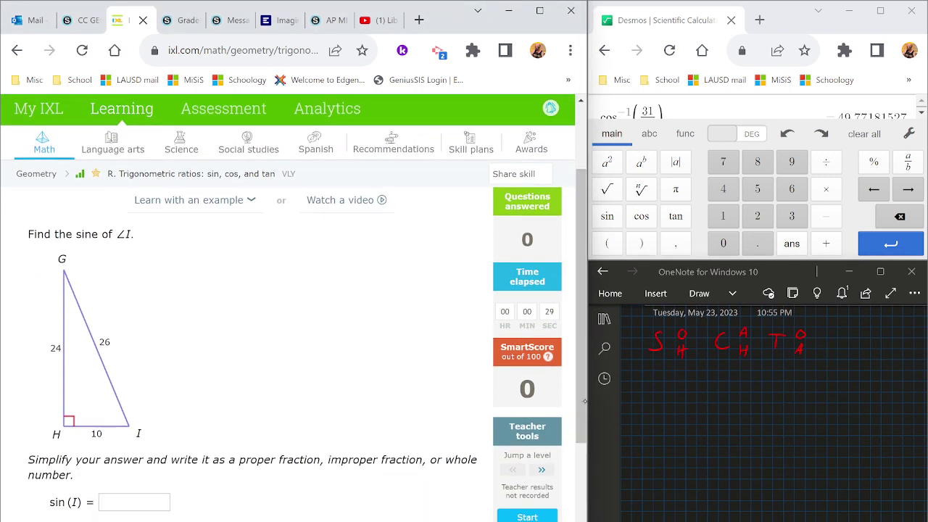
{"action": "mouse_move", "coordinate": [153, 419]}
{"action": "left_mouse_down"}
{"action": "mouse_move", "coordinate": [136, 410]}
{"action": "mouse_move", "coordinate": [123, 427]}
{"action": "mouse_move", "coordinate": [128, 441]}
{"action": "left_mouse_up"}
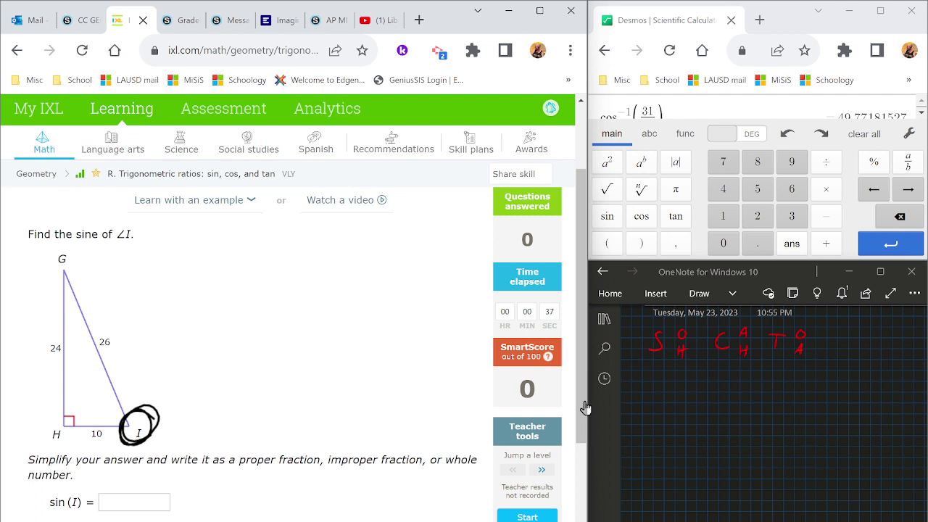
{"action": "left_click_drag", "start_coordinate": [653, 367], "coordinate": [683, 364]}
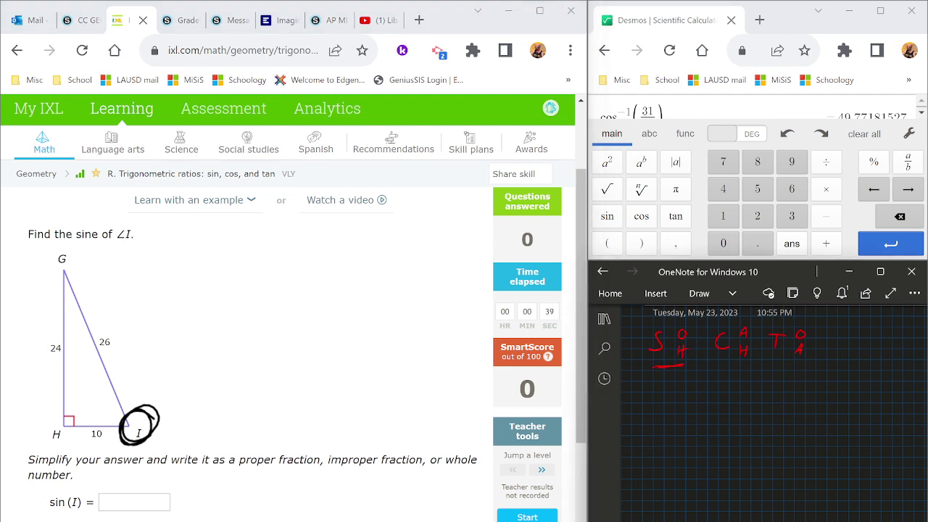
- Handwrite the formula Sin θ = opp/hyp below the mnemonic in the notes
{"action": "mouse_move", "coordinate": [655, 397]}
{"action": "left_mouse_down"}
{"action": "mouse_move", "coordinate": [645, 411]}
{"action": "mouse_move", "coordinate": [662, 411]}
{"action": "left_mouse_up"}
{"action": "left_click_drag", "start_coordinate": [667, 405], "coordinate": [690, 412]}
{"action": "left_click_drag", "start_coordinate": [684, 405], "coordinate": [730, 400]}
{"action": "mouse_move", "coordinate": [734, 403]}
{"action": "left_mouse_down"}
{"action": "mouse_move", "coordinate": [749, 396]}
{"action": "mouse_move", "coordinate": [746, 419]}
{"action": "left_mouse_up"}
{"action": "scroll", "coordinate": [758, 409], "scroll_direction": "down", "scroll_amount": 1}
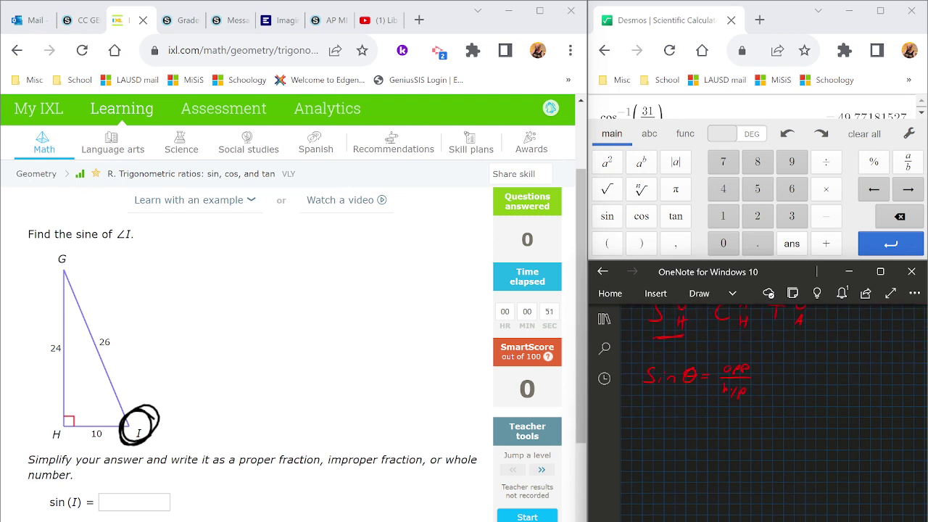
- Mark θ, opp and hyp in the sine formula with arrows and undo the three marks
{"action": "left_click_drag", "start_coordinate": [673, 411], "coordinate": [684, 395]}
{"action": "left_click_drag", "start_coordinate": [766, 358], "coordinate": [767, 365]}
{"action": "left_click_drag", "start_coordinate": [772, 397], "coordinate": [757, 396]}
{"action": "left_click", "coordinate": [699, 293]}
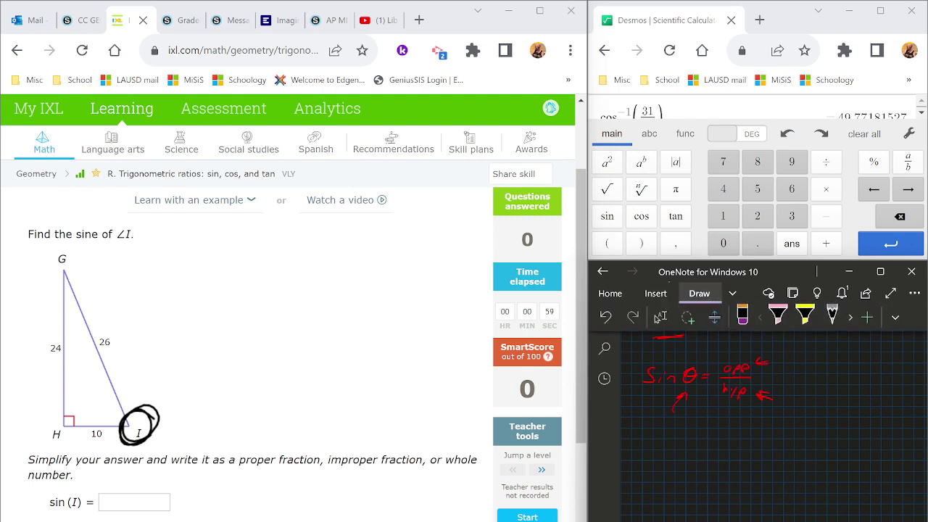
{"action": "key", "text": "ctrl+z"}
{"action": "key", "text": "ctrl+z"}
{"action": "key", "text": "ctrl+z"}
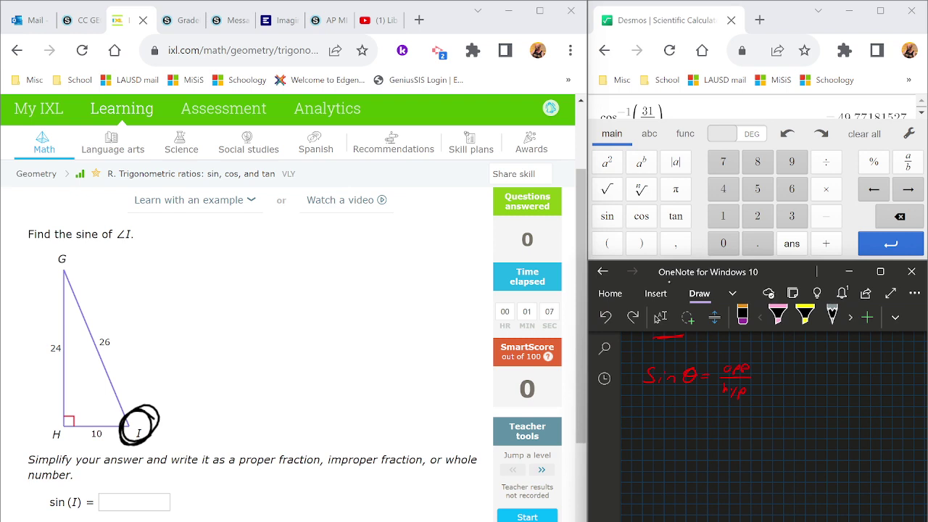
- Draw lines from angle I and the right angle to their opposite sides, labelling the 24 side opp and the 26 side hyp
{"action": "left_click_drag", "start_coordinate": [125, 421], "coordinate": [71, 373]}
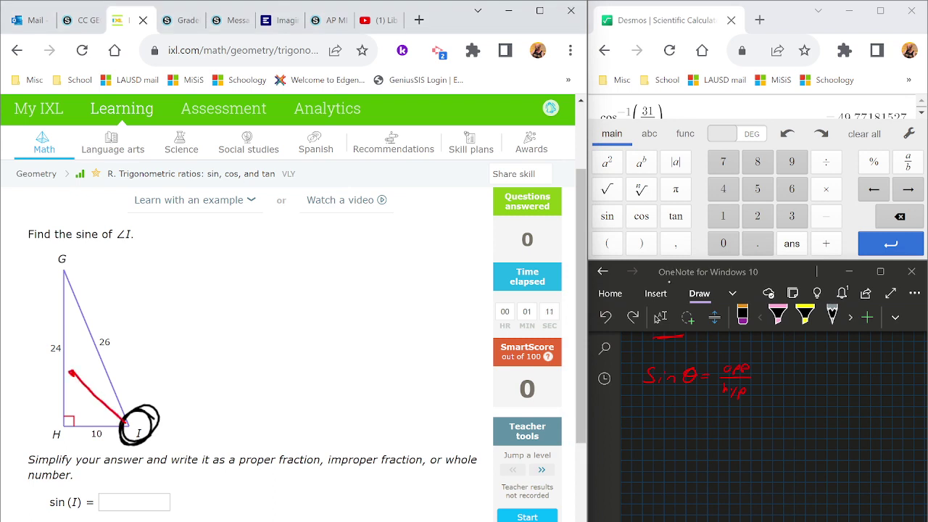
{"action": "mouse_move", "coordinate": [35, 336]}
{"action": "left_mouse_down"}
{"action": "mouse_move", "coordinate": [29, 343]}
{"action": "mouse_move", "coordinate": [34, 337]}
{"action": "left_mouse_up"}
{"action": "left_click_drag", "start_coordinate": [39, 334], "coordinate": [40, 339]}
{"action": "left_click_drag", "start_coordinate": [45, 332], "coordinate": [46, 337]}
{"action": "left_click_drag", "start_coordinate": [67, 425], "coordinate": [108, 383]}
{"action": "mouse_move", "coordinate": [121, 327]}
{"action": "left_mouse_down"}
{"action": "mouse_move", "coordinate": [135, 349]}
{"action": "mouse_move", "coordinate": [148, 335]}
{"action": "left_mouse_up"}
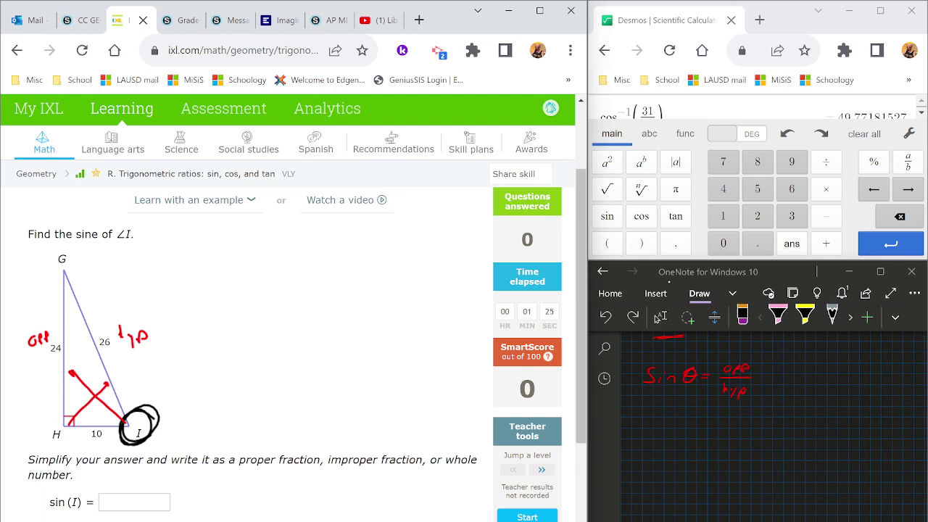
{"action": "mouse_move", "coordinate": [103, 306]}
{"action": "left_mouse_down"}
{"action": "mouse_move", "coordinate": [117, 325]}
{"action": "mouse_move", "coordinate": [128, 313]}
{"action": "left_mouse_up"}
- Handwrite sin I = 24/26 below the formula, dividing both parts by 2 to get 12/13
{"action": "left_click", "coordinate": [662, 426]}
{"action": "left_click_drag", "start_coordinate": [666, 424], "coordinate": [654, 435]}
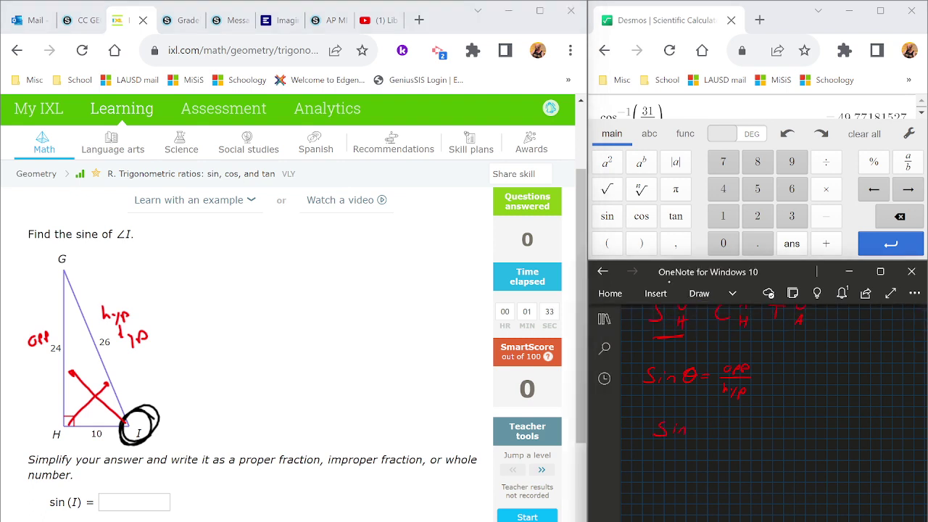
{"action": "left_click_drag", "start_coordinate": [707, 423], "coordinate": [706, 436]}
{"action": "mouse_move", "coordinate": [741, 428]}
{"action": "left_mouse_down"}
{"action": "mouse_move", "coordinate": [763, 427]}
{"action": "mouse_move", "coordinate": [754, 444]}
{"action": "left_mouse_up"}
{"action": "left_click_drag", "start_coordinate": [763, 431], "coordinate": [758, 441]}
{"action": "left_click_drag", "start_coordinate": [785, 416], "coordinate": [807, 429]}
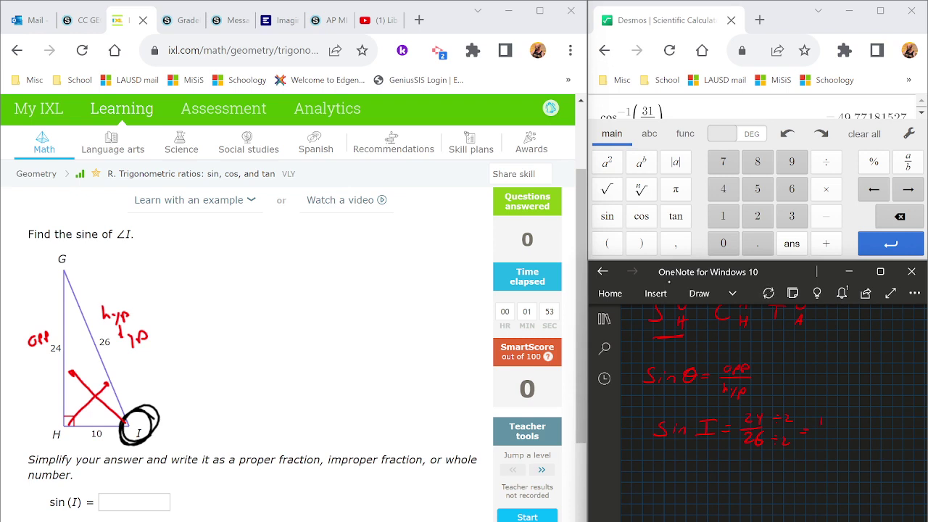
{"action": "left_click_drag", "start_coordinate": [828, 419], "coordinate": [827, 451]}
- Enter the fraction 24/26 as the answer for sin(I) and underline "Simplify" in the instructions
{"action": "left_click", "coordinate": [138, 503]}
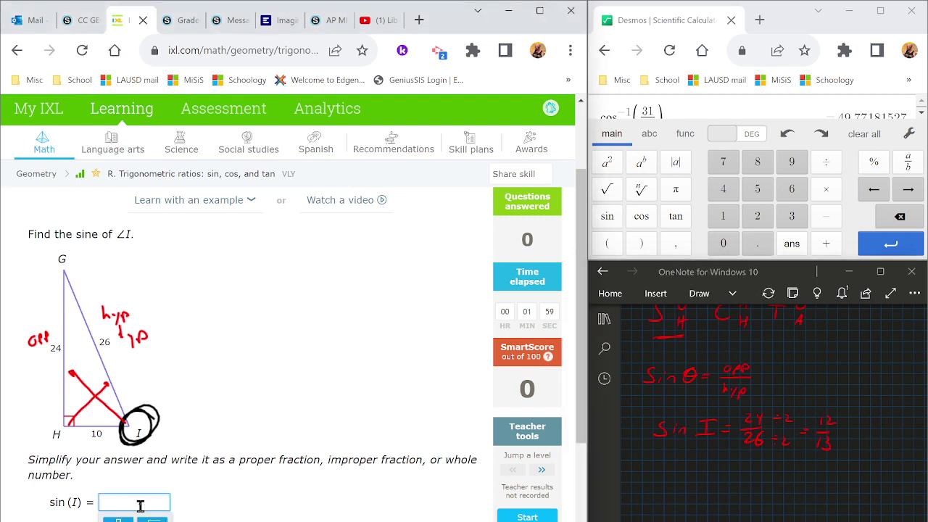
{"action": "left_click", "coordinate": [118, 520]}
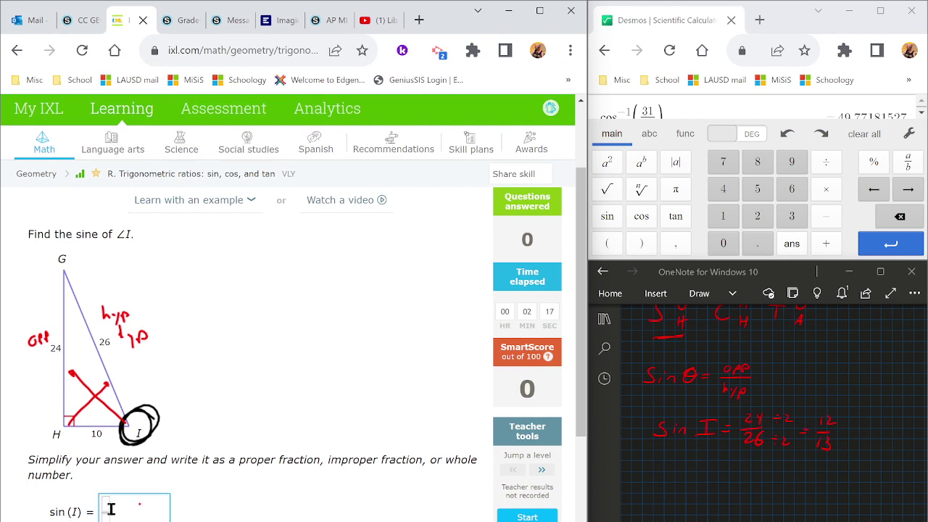
{"action": "type", "text": "24/26"}
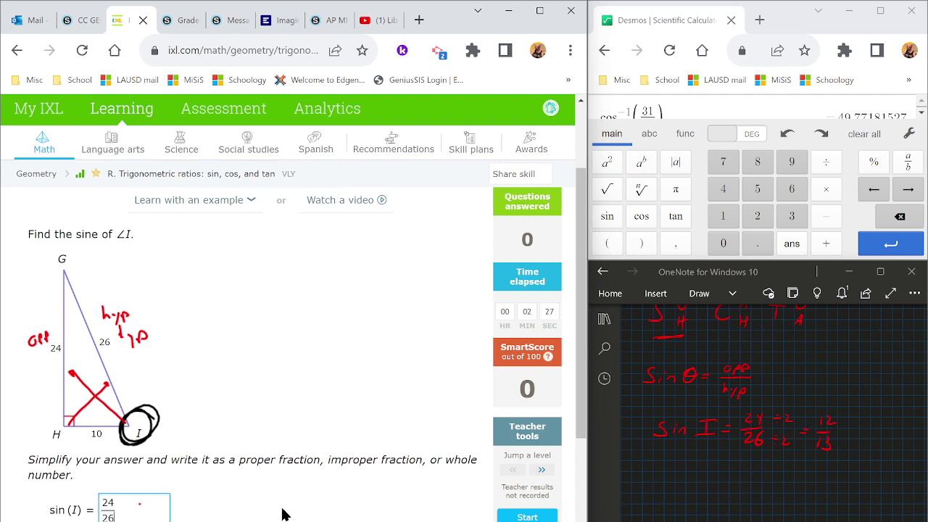
{"action": "mouse_move", "coordinate": [834, 416]}
{"action": "left_mouse_down"}
{"action": "mouse_move", "coordinate": [824, 466]}
{"action": "mouse_move", "coordinate": [842, 408]}
{"action": "mouse_move", "coordinate": [806, 438]}
{"action": "left_mouse_up"}
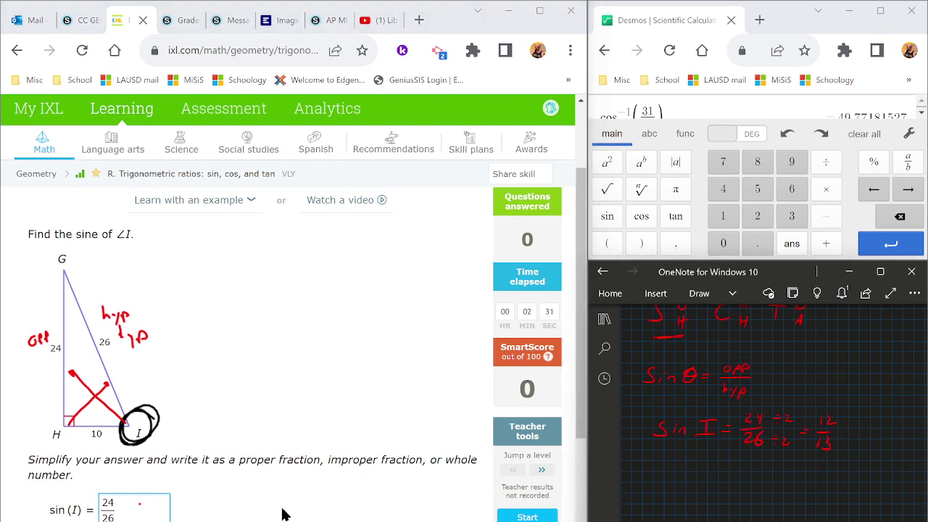
{"action": "scroll", "coordinate": [283, 511], "scroll_direction": "down", "scroll_amount": 2}
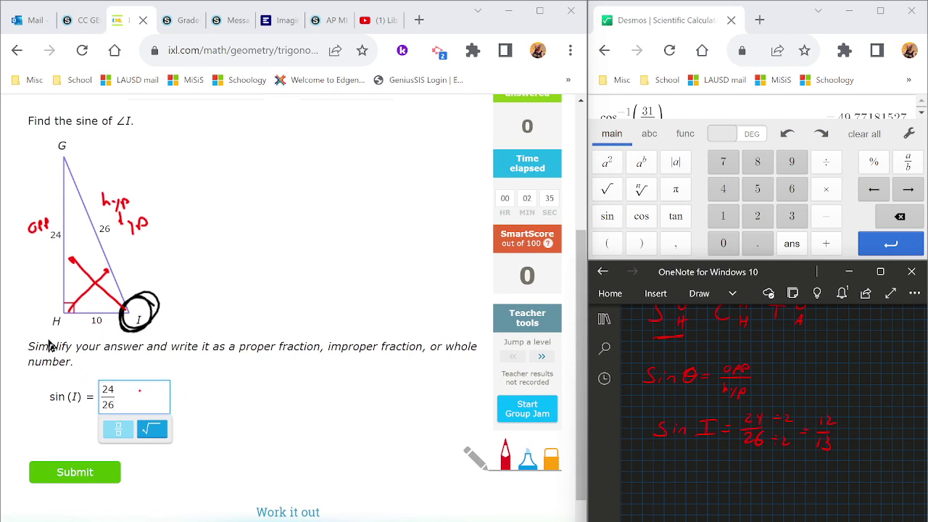
{"action": "left_click_drag", "start_coordinate": [39, 350], "coordinate": [68, 352]}
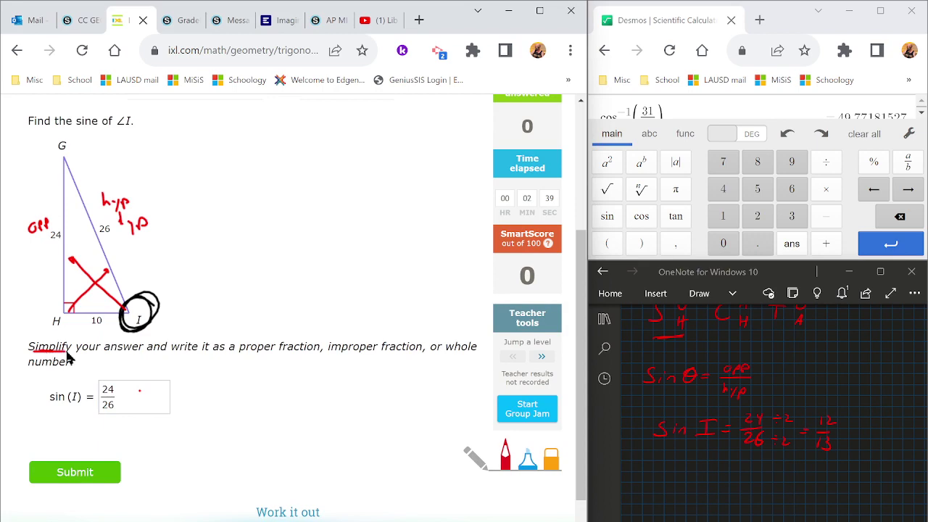
- Submit the answer and read through the explanation down to the solution for sin(I)
{"action": "left_click", "coordinate": [75, 473]}
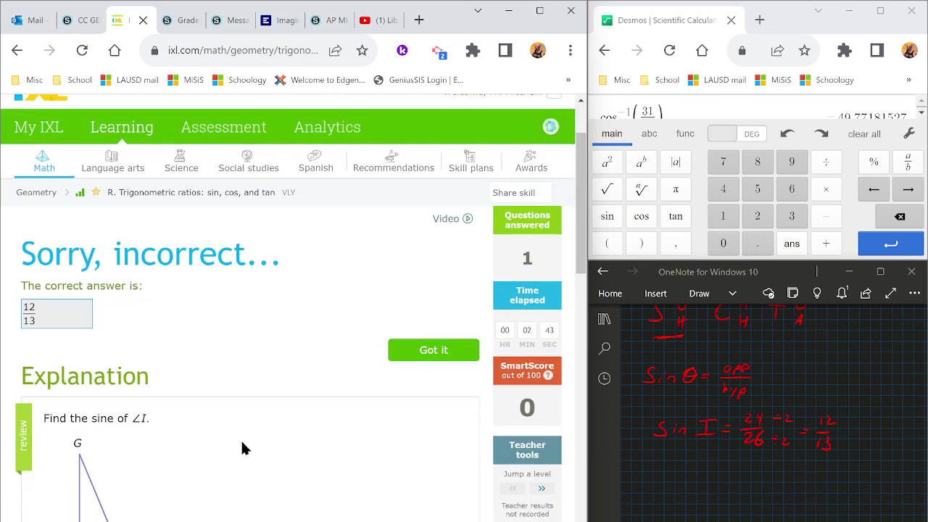
{"action": "scroll", "coordinate": [243, 449], "scroll_direction": "down", "scroll_amount": 6}
{"action": "scroll", "coordinate": [243, 449], "scroll_direction": "down", "scroll_amount": 6}
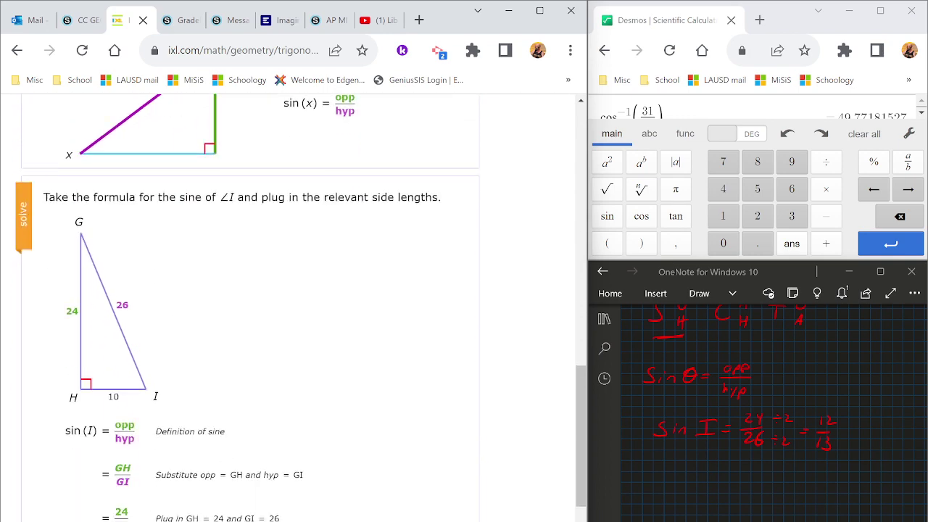
{"action": "scroll", "coordinate": [300, 308], "scroll_direction": "down", "scroll_amount": 2}
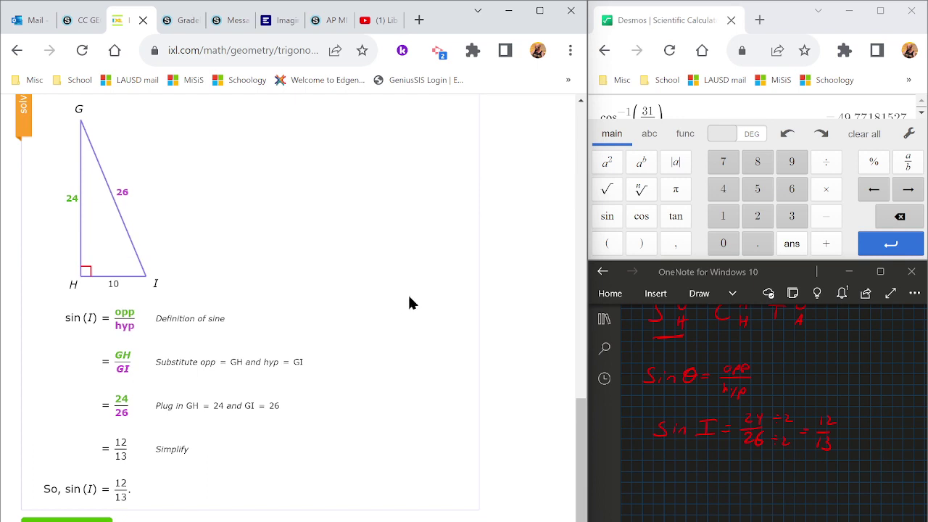
- Handwrite the Pythagorean triples 3-4-5, 5-12-13, 7-24-25 and 8-15-17 in a blank area of the notes
{"action": "scroll", "coordinate": [773, 413], "scroll_direction": "right", "scroll_amount": 2}
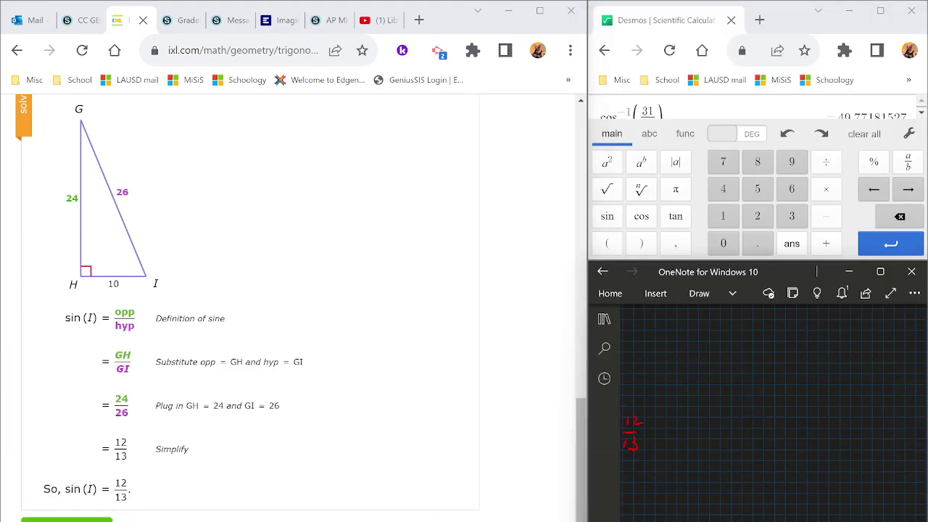
{"action": "mouse_move", "coordinate": [718, 327]}
{"action": "left_mouse_down"}
{"action": "mouse_move", "coordinate": [717, 339]}
{"action": "mouse_move", "coordinate": [750, 338]}
{"action": "left_mouse_up"}
{"action": "mouse_move", "coordinate": [753, 334]}
{"action": "left_mouse_down"}
{"action": "mouse_move", "coordinate": [762, 333]}
{"action": "mouse_move", "coordinate": [754, 367]}
{"action": "mouse_move", "coordinate": [770, 369]}
{"action": "left_mouse_up"}
{"action": "mouse_move", "coordinate": [714, 386]}
{"action": "left_mouse_down"}
{"action": "mouse_move", "coordinate": [716, 398]}
{"action": "mouse_move", "coordinate": [733, 391]}
{"action": "left_mouse_up"}
{"action": "left_click_drag", "start_coordinate": [736, 385], "coordinate": [755, 393]}
{"action": "mouse_move", "coordinate": [754, 383]}
{"action": "left_mouse_down"}
{"action": "mouse_move", "coordinate": [753, 399]}
{"action": "mouse_move", "coordinate": [713, 426]}
{"action": "mouse_move", "coordinate": [771, 418]}
{"action": "left_mouse_up"}
{"action": "left_click_drag", "start_coordinate": [775, 411], "coordinate": [774, 427]}
{"action": "left_click_drag", "start_coordinate": [781, 411], "coordinate": [784, 427]}
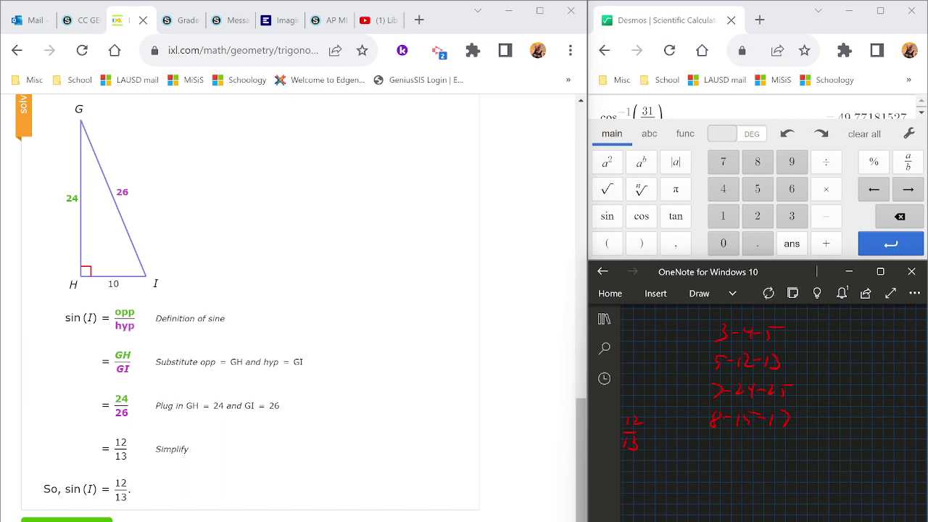
{"action": "mouse_move", "coordinate": [777, 348]}
{"action": "left_mouse_down"}
{"action": "mouse_move", "coordinate": [737, 352]}
{"action": "mouse_move", "coordinate": [796, 351]}
{"action": "left_mouse_up"}
{"action": "key", "text": "ctrl+z"}
- Circle the 5-12-13 triple and write the multiplier 2 in front of it
{"action": "left_click", "coordinate": [244, 419]}
{"action": "scroll", "coordinate": [244, 419], "scroll_direction": "up", "scroll_amount": 1}
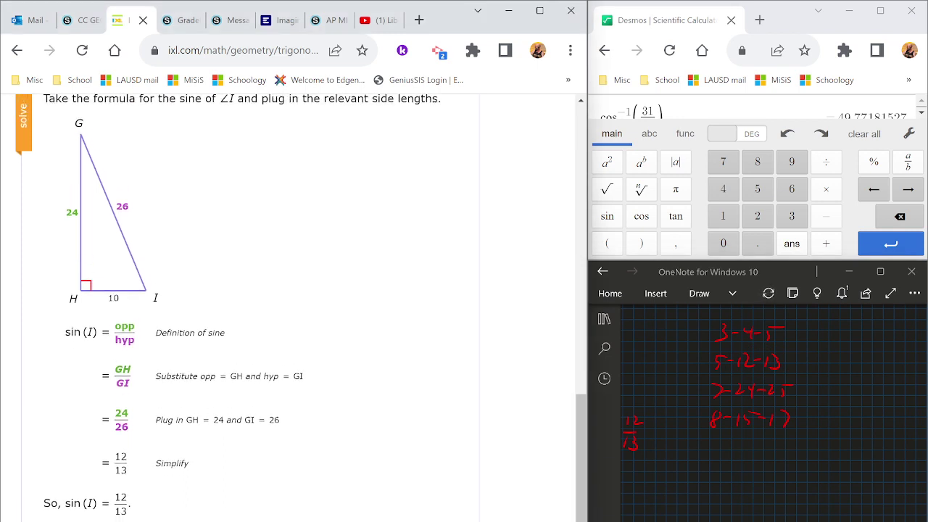
{"action": "mouse_move", "coordinate": [714, 376]}
{"action": "left_mouse_down"}
{"action": "mouse_move", "coordinate": [780, 370]}
{"action": "mouse_move", "coordinate": [762, 372]}
{"action": "left_mouse_up"}
{"action": "left_click_drag", "start_coordinate": [682, 358], "coordinate": [694, 371]}
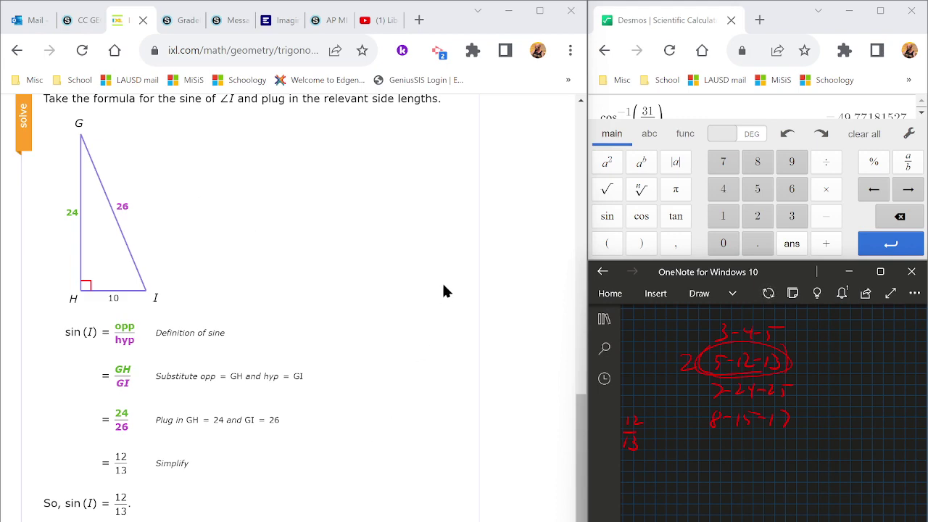
- Dismiss the explanation and go on to the next question about the sine of angle I
{"action": "scroll", "coordinate": [444, 290], "scroll_direction": "up", "scroll_amount": 10}
{"action": "left_click", "coordinate": [443, 442]}
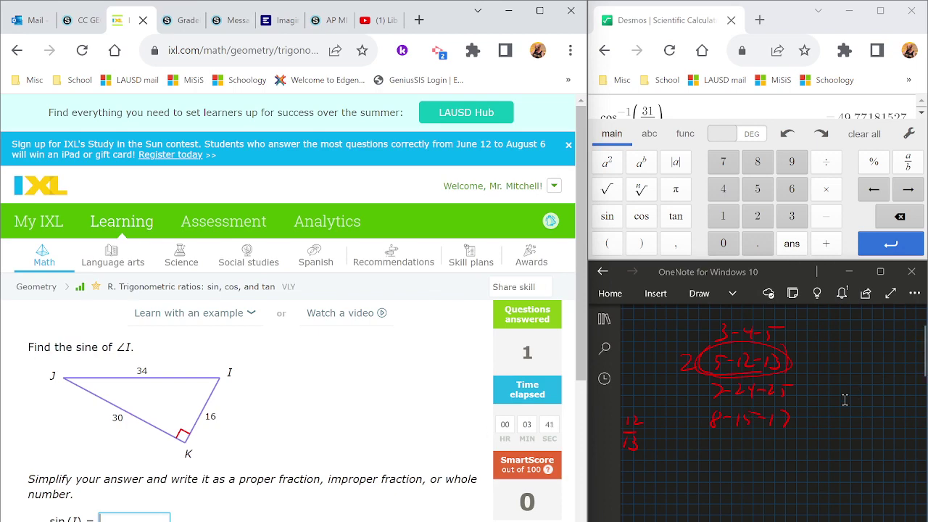
{"action": "scroll", "coordinate": [438, 467], "scroll_direction": "down", "scroll_amount": 2}
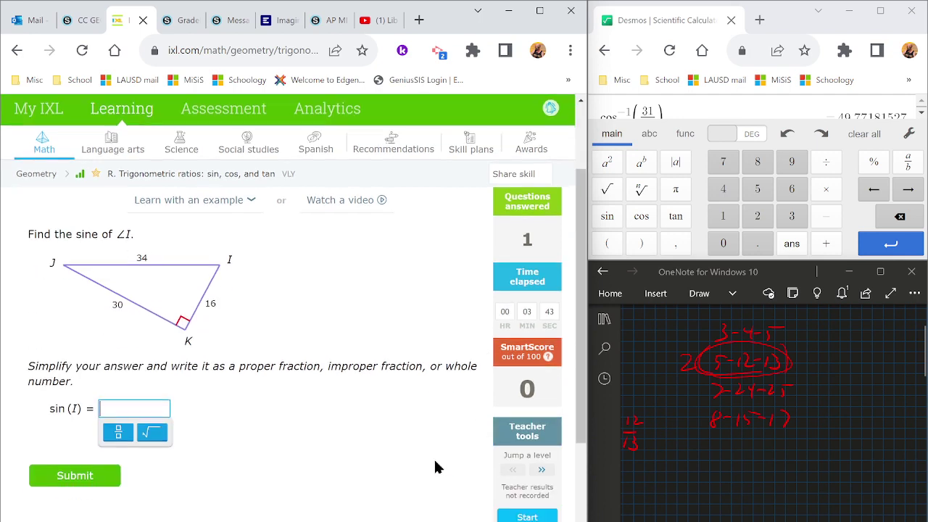
{"action": "scroll", "coordinate": [438, 468], "scroll_direction": "up", "scroll_amount": 2}
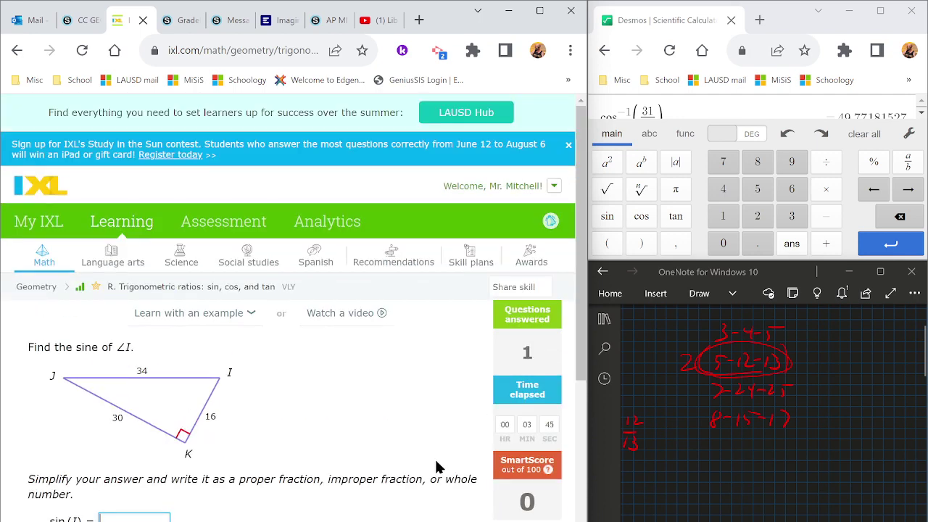
- Circle angle I, label side JK opp and side JI hyp, and draw arrows from angle I and the right angle to them
{"action": "mouse_move", "coordinate": [211, 369]}
{"action": "left_mouse_down"}
{"action": "mouse_move", "coordinate": [236, 366]}
{"action": "mouse_move", "coordinate": [244, 389]}
{"action": "mouse_move", "coordinate": [236, 365]}
{"action": "left_mouse_up"}
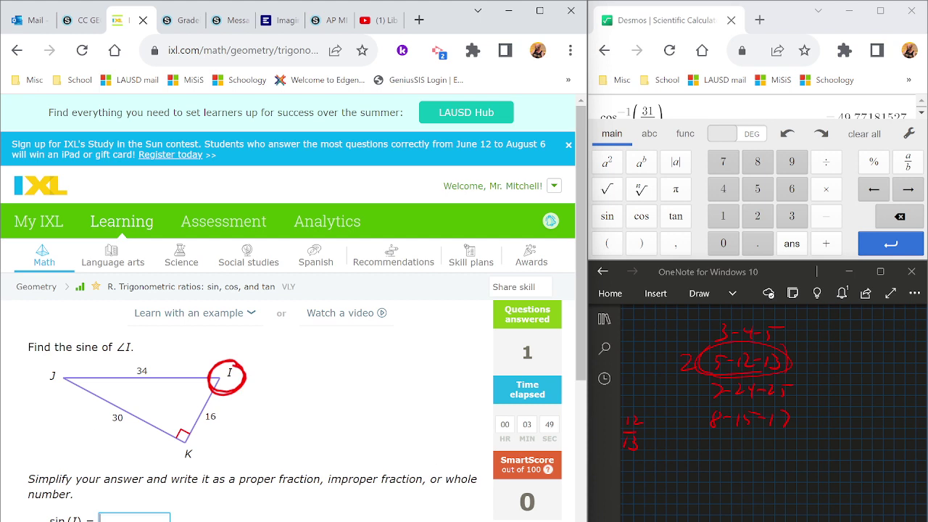
{"action": "mouse_move", "coordinate": [92, 428]}
{"action": "left_mouse_down"}
{"action": "mouse_move", "coordinate": [101, 438]}
{"action": "mouse_move", "coordinate": [113, 431]}
{"action": "left_mouse_up"}
{"action": "mouse_move", "coordinate": [151, 351]}
{"action": "left_mouse_down"}
{"action": "mouse_move", "coordinate": [165, 366]}
{"action": "mouse_move", "coordinate": [174, 360]}
{"action": "left_mouse_up"}
{"action": "left_click_drag", "start_coordinate": [180, 432], "coordinate": [168, 385]}
{"action": "mouse_move", "coordinate": [162, 395]}
{"action": "left_mouse_down"}
{"action": "mouse_move", "coordinate": [182, 395]}
{"action": "mouse_move", "coordinate": [147, 414]}
{"action": "left_mouse_up"}
{"action": "mouse_move", "coordinate": [149, 402]}
{"action": "left_mouse_down"}
{"action": "mouse_move", "coordinate": [147, 415]}
{"action": "mouse_move", "coordinate": [159, 414]}
{"action": "left_mouse_up"}
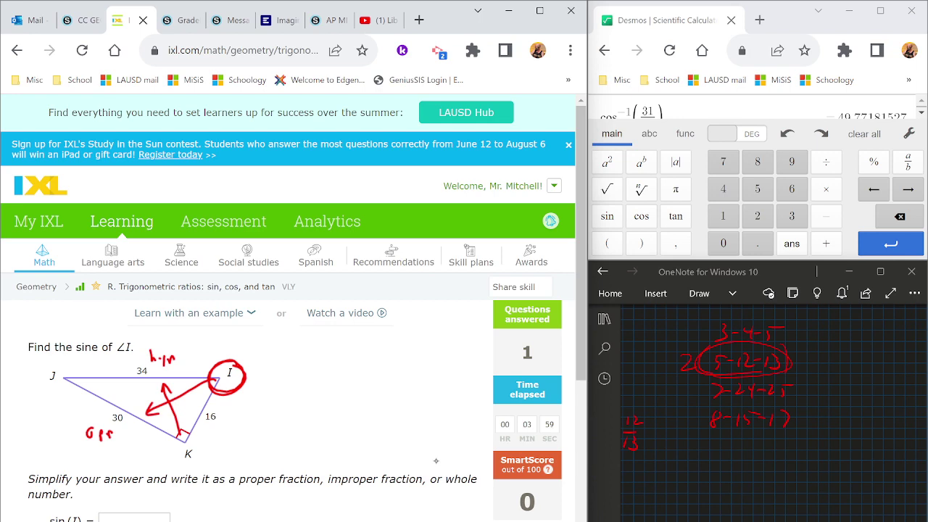
- Handwrite sin I = 30/34 with ÷2 beside both numbers, and = 15/17 beneath, under the previous sine working
{"action": "scroll", "coordinate": [773, 413], "scroll_direction": "left", "scroll_amount": 3}
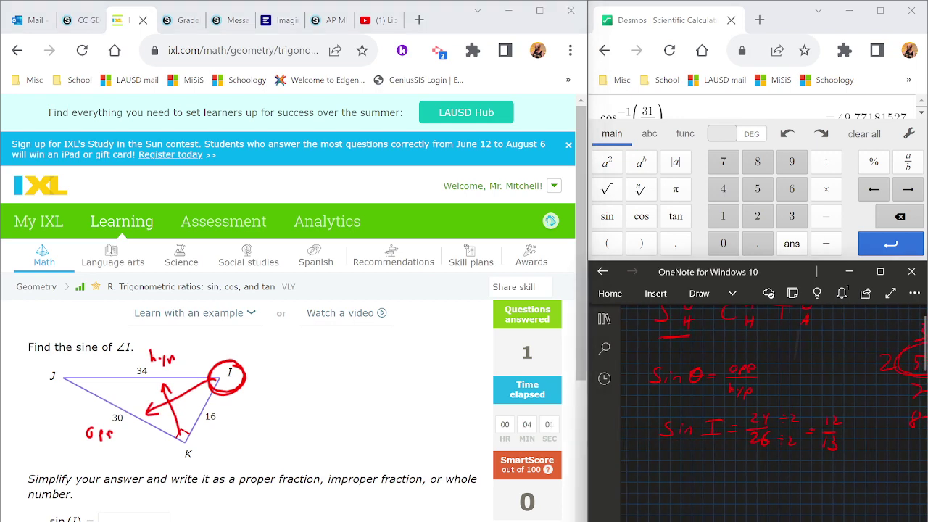
{"action": "scroll", "coordinate": [779, 413], "scroll_direction": "down", "scroll_amount": 3}
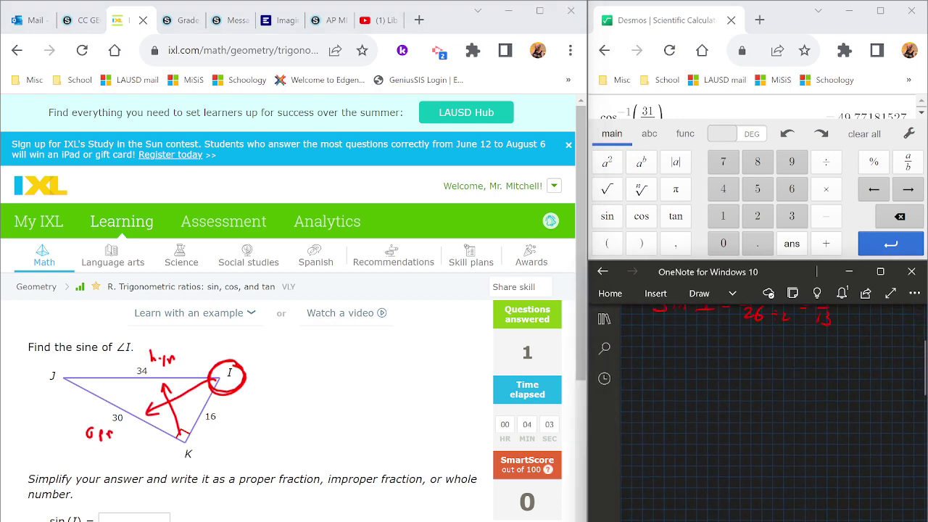
{"action": "scroll", "coordinate": [830, 460], "scroll_direction": "up", "scroll_amount": 1}
{"action": "left_click_drag", "start_coordinate": [662, 377], "coordinate": [649, 392]}
{"action": "mouse_move", "coordinate": [671, 384]}
{"action": "left_mouse_down"}
{"action": "mouse_move", "coordinate": [670, 393]}
{"action": "mouse_move", "coordinate": [707, 390]}
{"action": "mouse_move", "coordinate": [714, 375]}
{"action": "left_mouse_up"}
{"action": "left_click", "coordinate": [673, 378]}
{"action": "left_click_drag", "start_coordinate": [695, 389], "coordinate": [715, 390]}
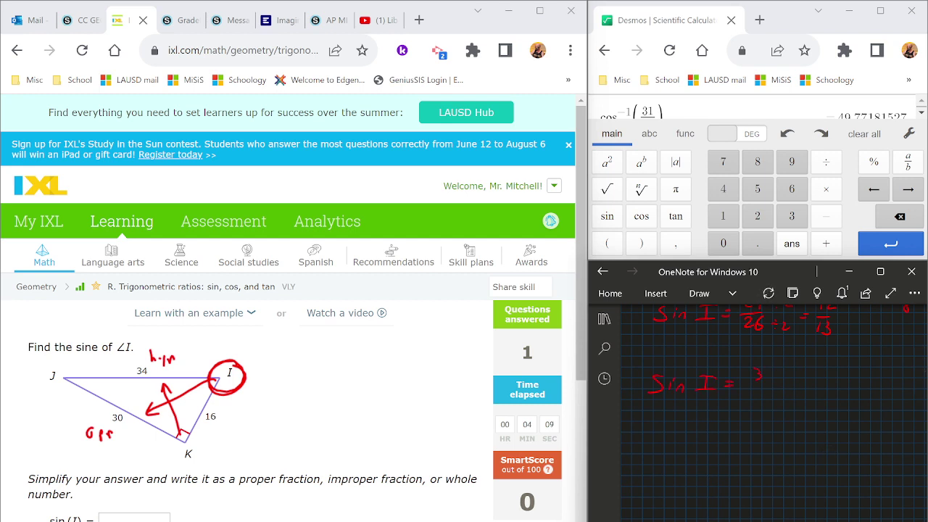
{"action": "mouse_move", "coordinate": [776, 370]}
{"action": "left_mouse_down"}
{"action": "mouse_move", "coordinate": [778, 383]}
{"action": "mouse_move", "coordinate": [759, 400]}
{"action": "mouse_move", "coordinate": [776, 410]}
{"action": "left_mouse_up"}
{"action": "left_click_drag", "start_coordinate": [728, 436], "coordinate": [739, 436]}
{"action": "mouse_move", "coordinate": [728, 440]}
{"action": "left_mouse_down"}
{"action": "mouse_move", "coordinate": [767, 432]}
{"action": "mouse_move", "coordinate": [765, 453]}
{"action": "left_mouse_up"}
- Underline the 8-15-17 triple in the notes and undo the underline
{"action": "scroll", "coordinate": [774, 414], "scroll_direction": "right", "scroll_amount": 2}
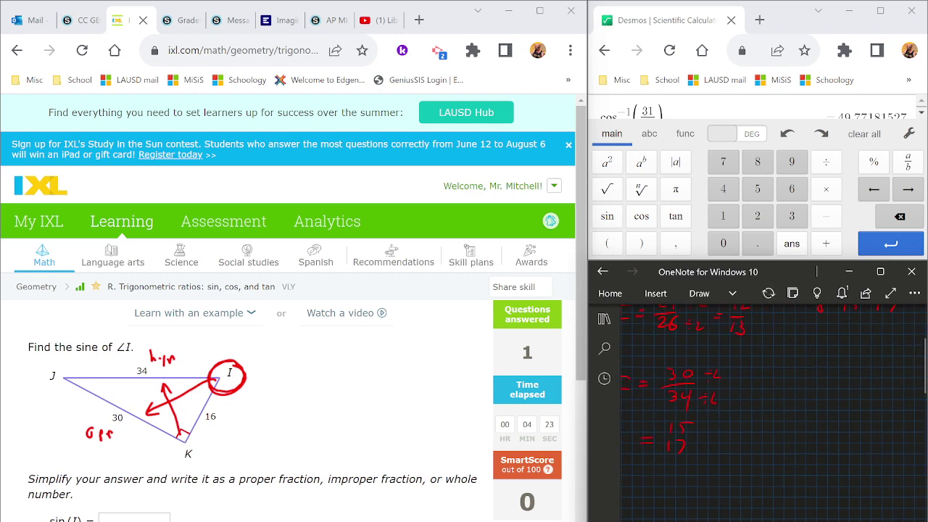
{"action": "scroll", "coordinate": [774, 413], "scroll_direction": "up", "scroll_amount": 1}
{"action": "scroll", "coordinate": [774, 413], "scroll_direction": "up", "scroll_amount": 1}
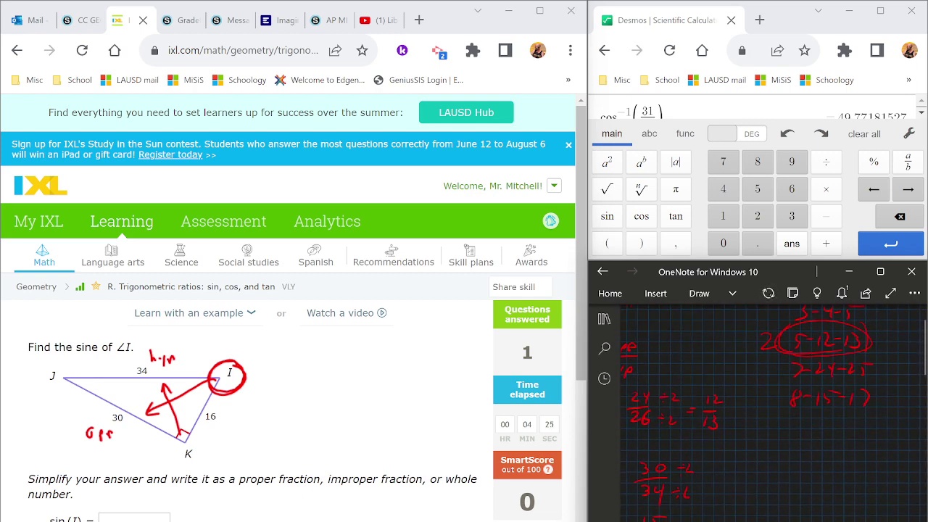
{"action": "left_click_drag", "start_coordinate": [784, 422], "coordinate": [862, 413]}
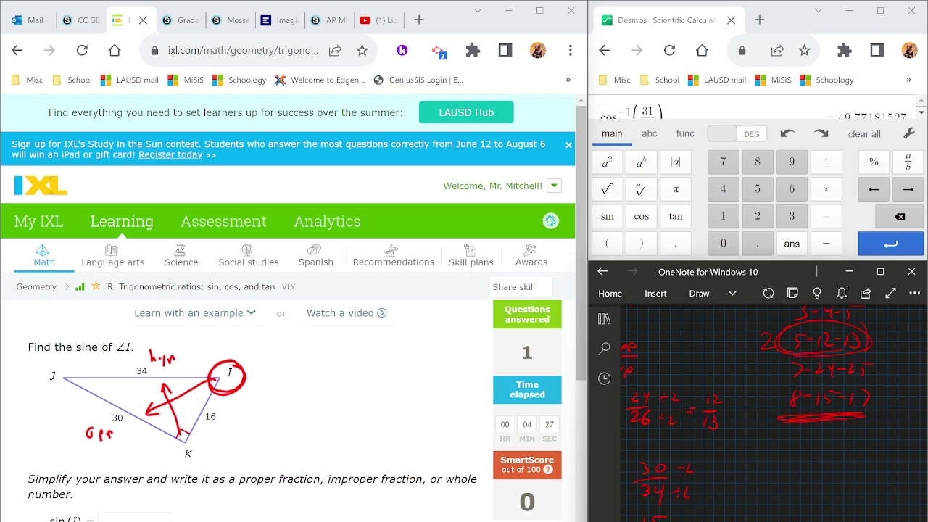
{"action": "key", "text": "ctrl+z"}
- Enter 15 in the sin(I) answer and add a fraction template after it
{"action": "scroll", "coordinate": [773, 413], "scroll_direction": "left", "scroll_amount": 2}
{"action": "scroll", "coordinate": [769, 406], "scroll_direction": "down", "scroll_amount": 5}
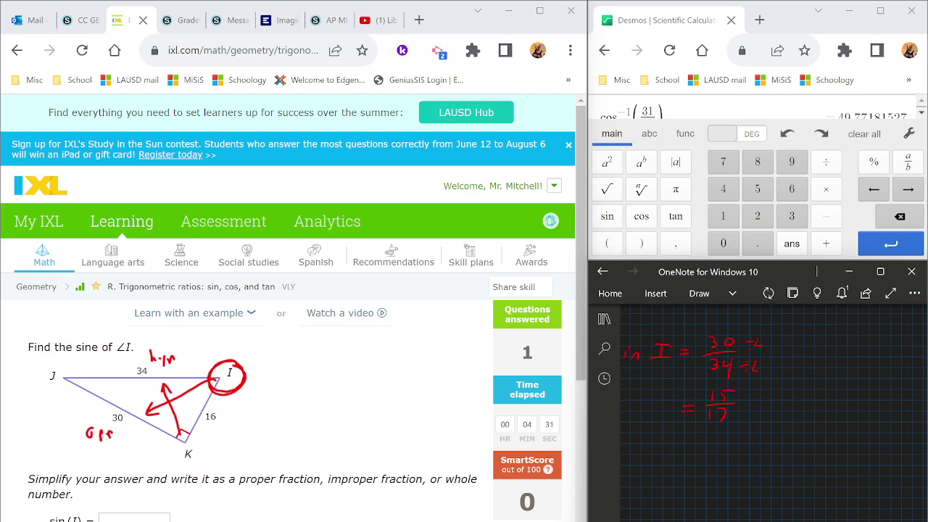
{"action": "left_click", "coordinate": [128, 519]}
{"action": "type", "text": "15"}
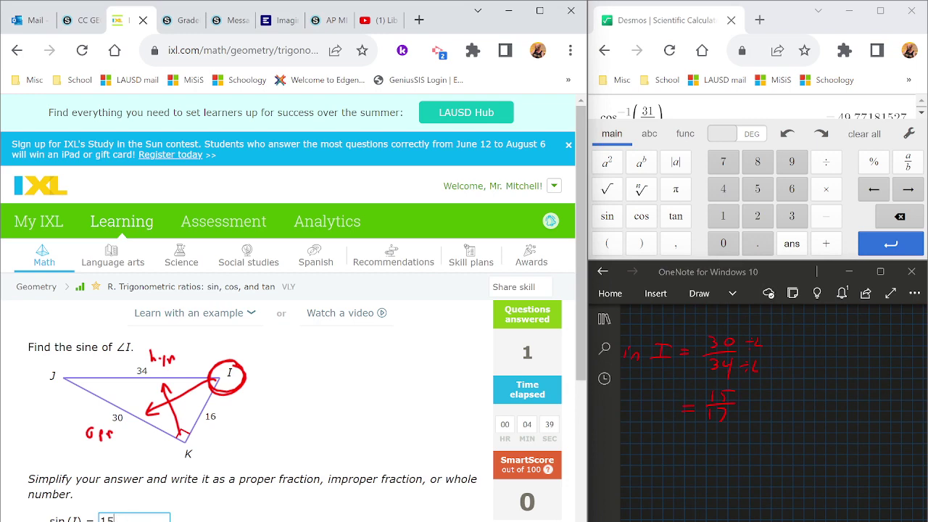
{"action": "type", "text": "/"}
{"action": "right_click", "coordinate": [106, 281]}
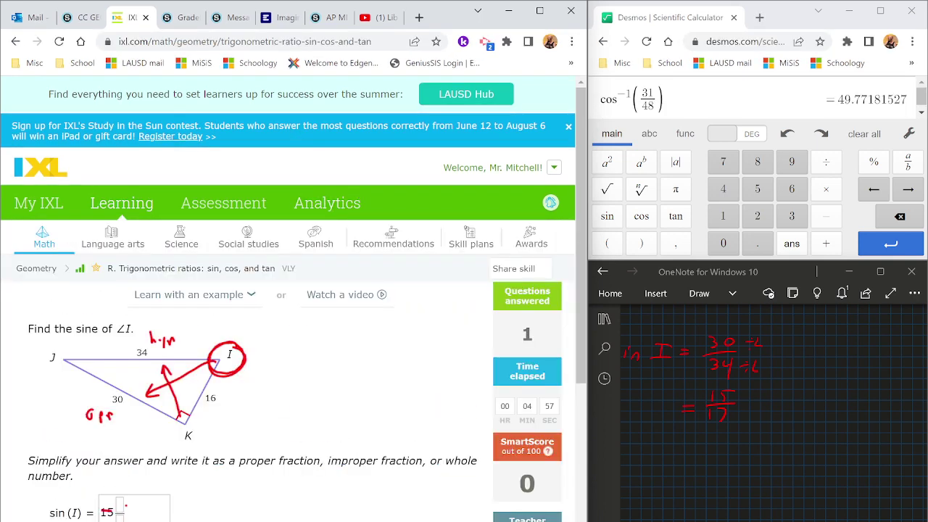
- Remove the 15 before the fraction, enter 15 as numerator and 17 as denominator, and submit the sin(I) answer
{"action": "left_click", "coordinate": [107, 511]}
{"action": "key", "text": "BackSpace"}
{"action": "key", "text": "BackSpace"}
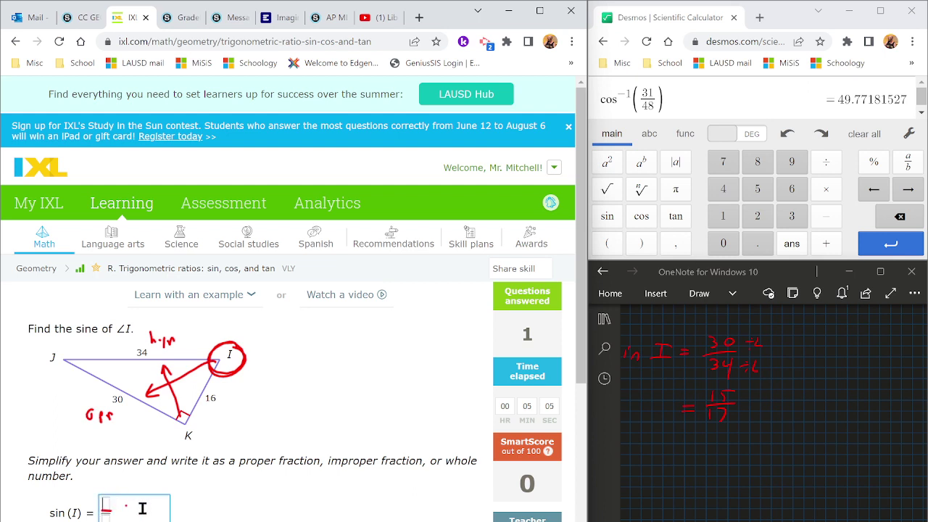
{"action": "type", "text": "15"}
{"action": "left_click", "coordinate": [111, 518]}
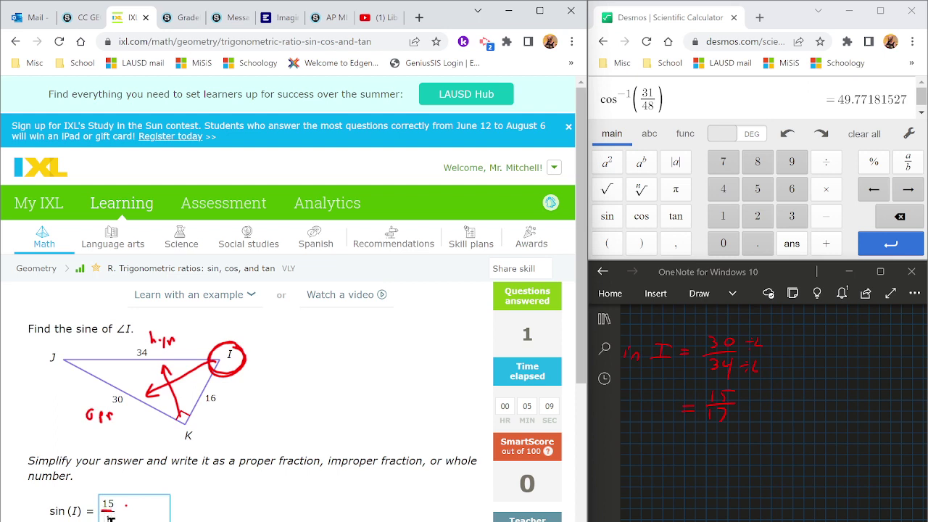
{"action": "type", "text": "17"}
{"action": "key", "text": "Return"}
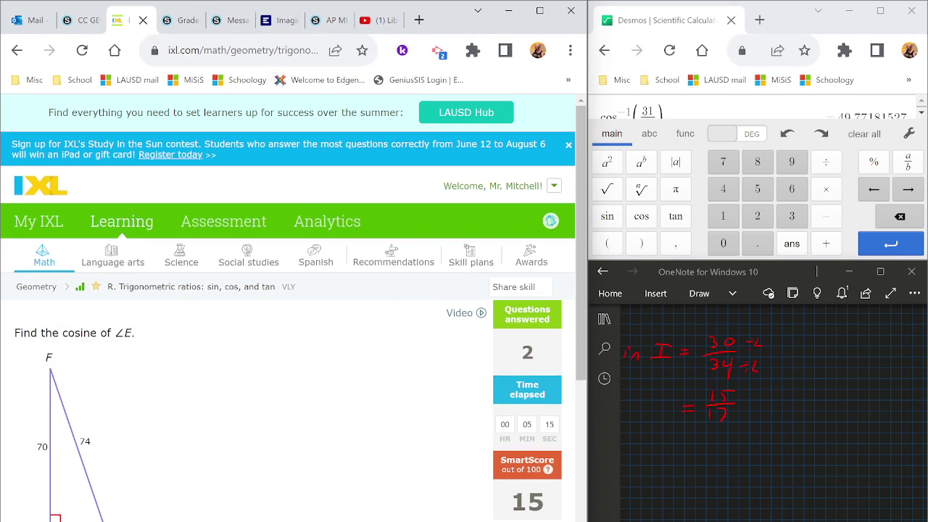
- Lasso the handwritten sine formula and both sin I workings under the SOH-CAH-TOA line and delete them
{"action": "left_click_drag", "start_coordinate": [358, 439], "coordinate": [399, 370]}
{"action": "scroll", "coordinate": [294, 308], "scroll_direction": "down", "scroll_amount": 3}
{"action": "mouse_move", "coordinate": [591, 425]}
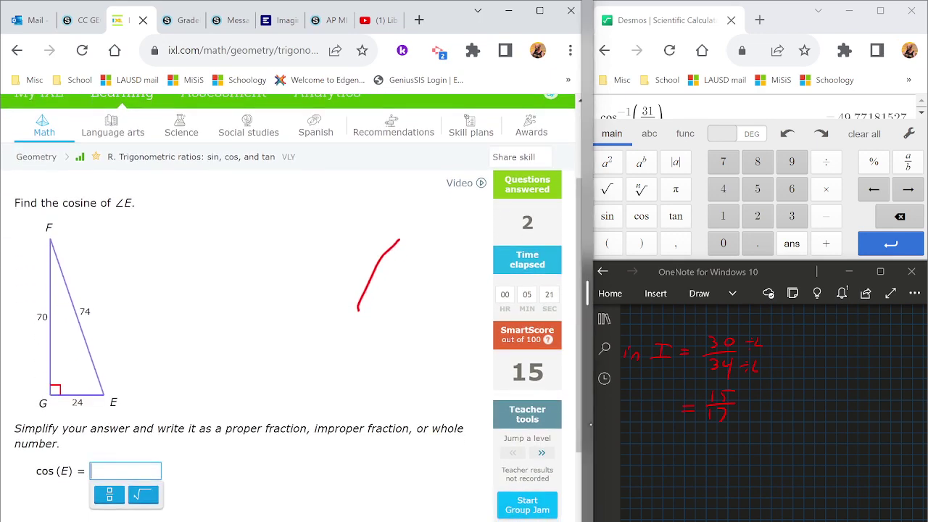
{"action": "scroll", "coordinate": [773, 413], "scroll_direction": "left", "scroll_amount": 1}
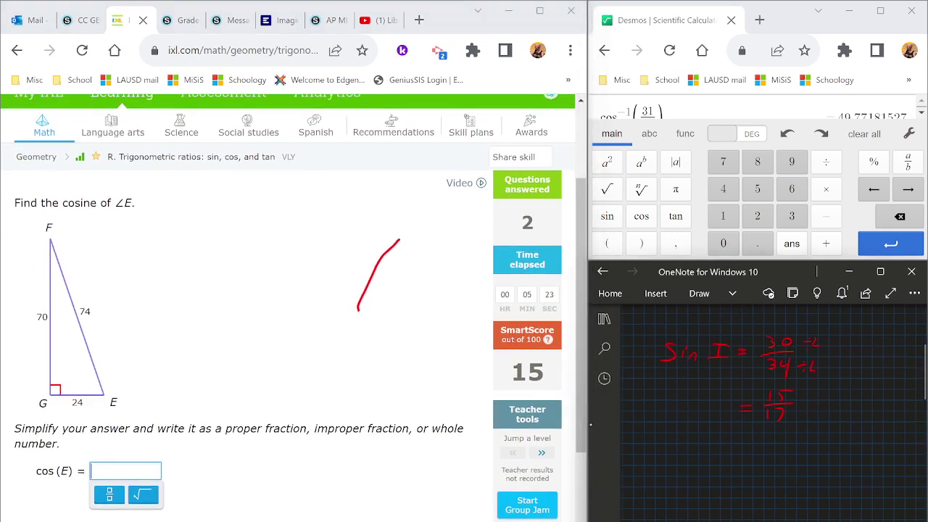
{"action": "scroll", "coordinate": [773, 413], "scroll_direction": "up", "scroll_amount": 1}
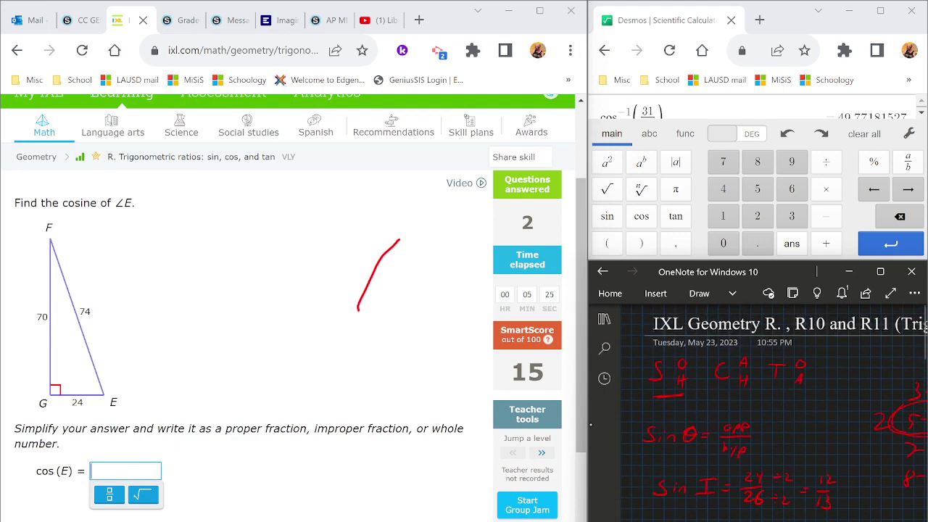
{"action": "scroll", "coordinate": [773, 413], "scroll_direction": "down", "scroll_amount": 1}
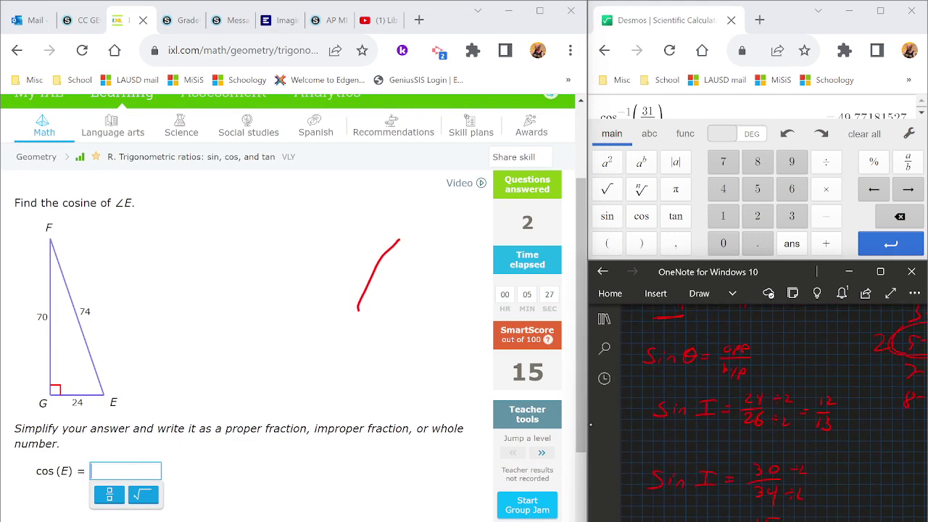
{"action": "mouse_move", "coordinate": [860, 418]}
{"action": "left_mouse_down"}
{"action": "mouse_move", "coordinate": [820, 521]}
{"action": "mouse_move", "coordinate": [674, 317]}
{"action": "mouse_move", "coordinate": [653, 516]}
{"action": "mouse_move", "coordinate": [804, 518]}
{"action": "left_mouse_up"}
{"action": "right_click", "coordinate": [739, 452]}
{"action": "left_click", "coordinate": [779, 292]}
{"action": "scroll", "coordinate": [786, 424], "scroll_direction": "up", "scroll_amount": 2}
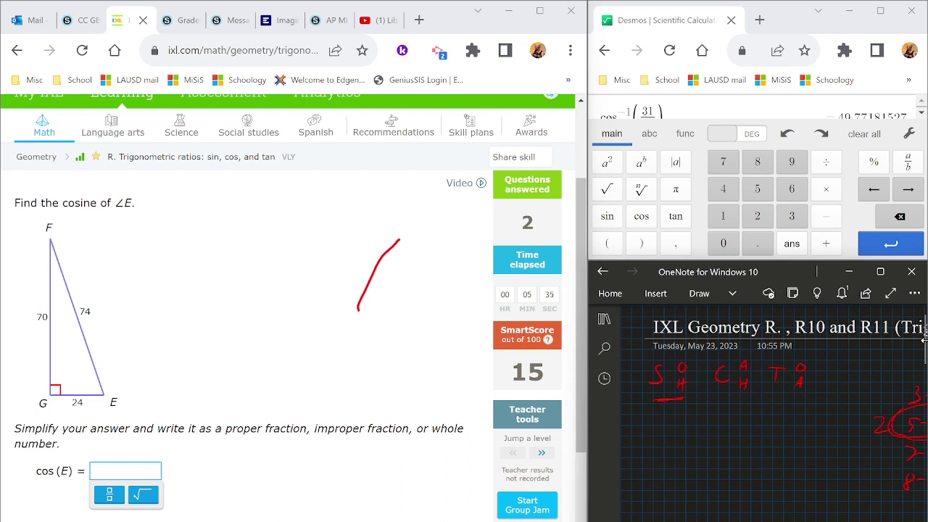
- Choose the green pen and circle the C A/H part of the SOH-CAH-TOA line
{"action": "left_click", "coordinate": [699, 293]}
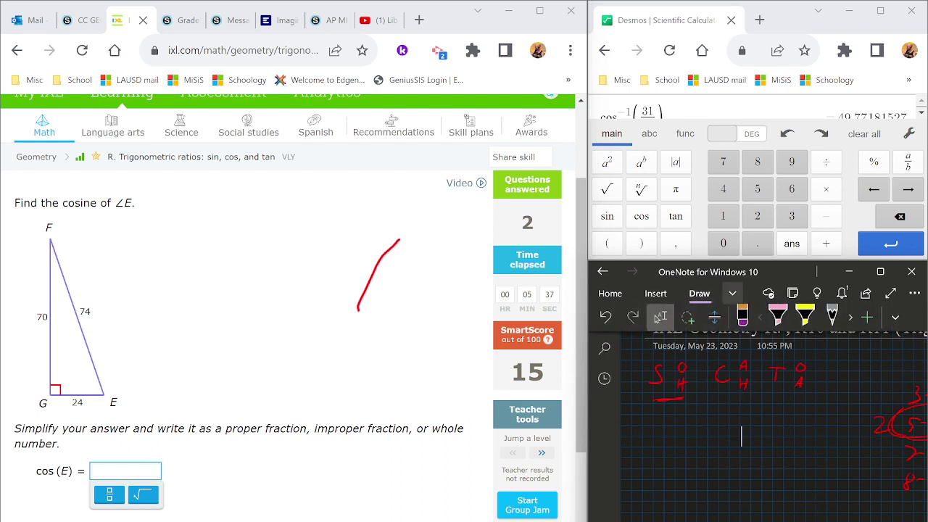
{"action": "left_click", "coordinate": [866, 317]}
{"action": "left_click", "coordinate": [850, 317]}
{"action": "left_click", "coordinate": [832, 317]}
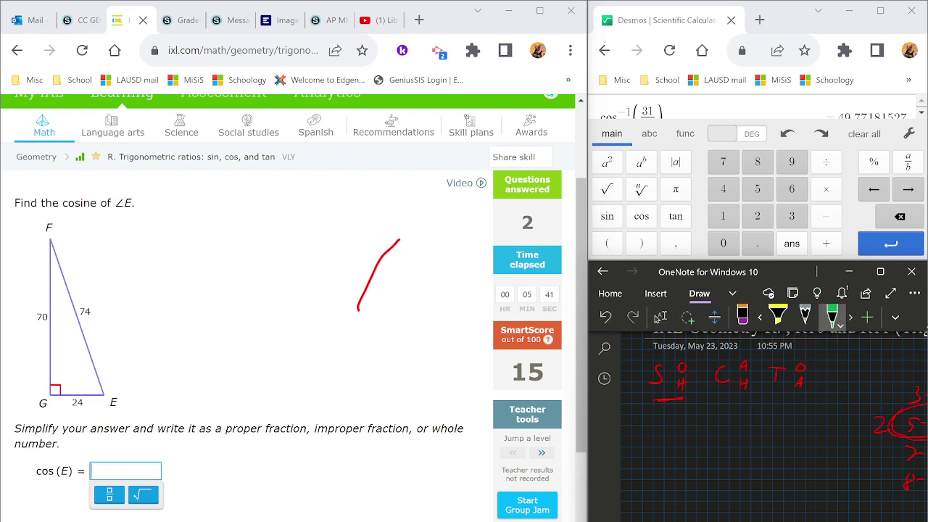
{"action": "mouse_move", "coordinate": [758, 359]}
{"action": "left_mouse_down"}
{"action": "mouse_move", "coordinate": [725, 407]}
{"action": "mouse_move", "coordinate": [760, 404]}
{"action": "left_mouse_up"}
{"action": "scroll", "coordinate": [774, 412], "scroll_direction": "down", "scroll_amount": 1}
{"action": "scroll", "coordinate": [773, 412], "scroll_direction": "up", "scroll_amount": 1}
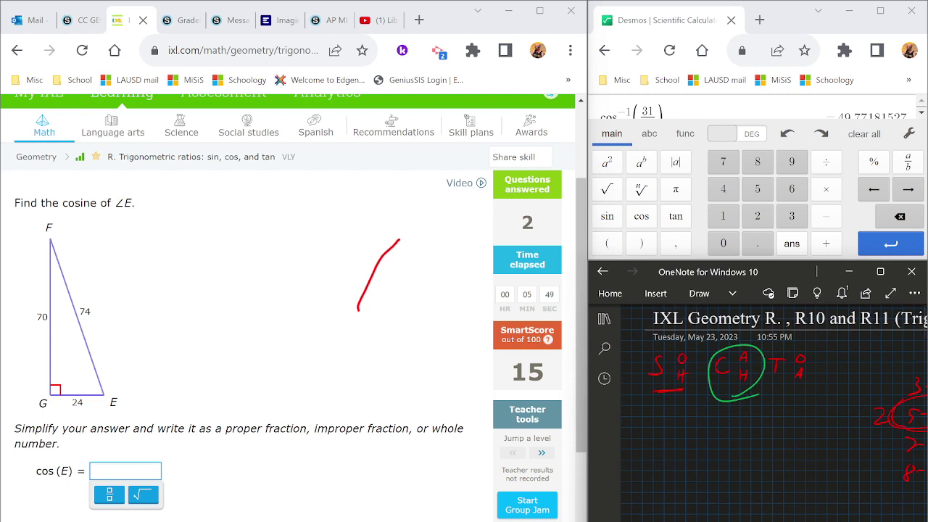
- Circle angle E on the triangle and label side GE adj and side FE hyp
{"action": "mouse_move", "coordinate": [105, 377]}
{"action": "left_mouse_down"}
{"action": "mouse_move", "coordinate": [115, 403]}
{"action": "mouse_move", "coordinate": [110, 380]}
{"action": "left_mouse_up"}
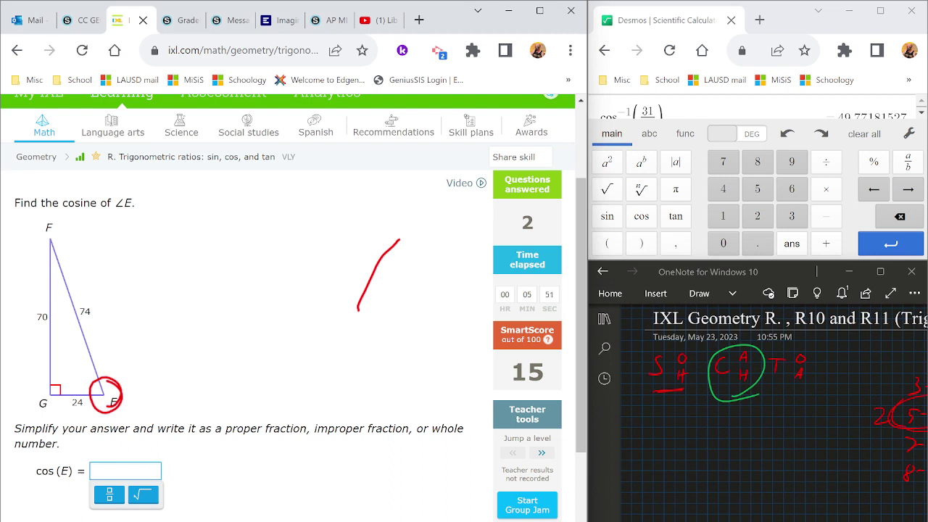
{"action": "mouse_move", "coordinate": [67, 413]}
{"action": "left_mouse_down"}
{"action": "mouse_move", "coordinate": [62, 421]}
{"action": "mouse_move", "coordinate": [76, 421]}
{"action": "left_mouse_up"}
{"action": "left_click_drag", "start_coordinate": [81, 416], "coordinate": [88, 408]}
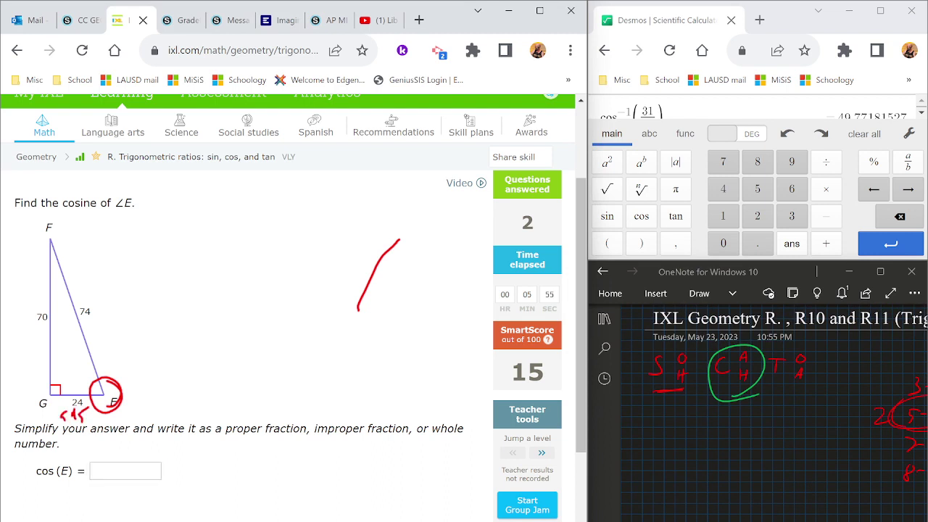
{"action": "mouse_move", "coordinate": [82, 276]}
{"action": "left_mouse_down"}
{"action": "mouse_move", "coordinate": [88, 294]}
{"action": "mouse_move", "coordinate": [109, 291]}
{"action": "left_mouse_up"}
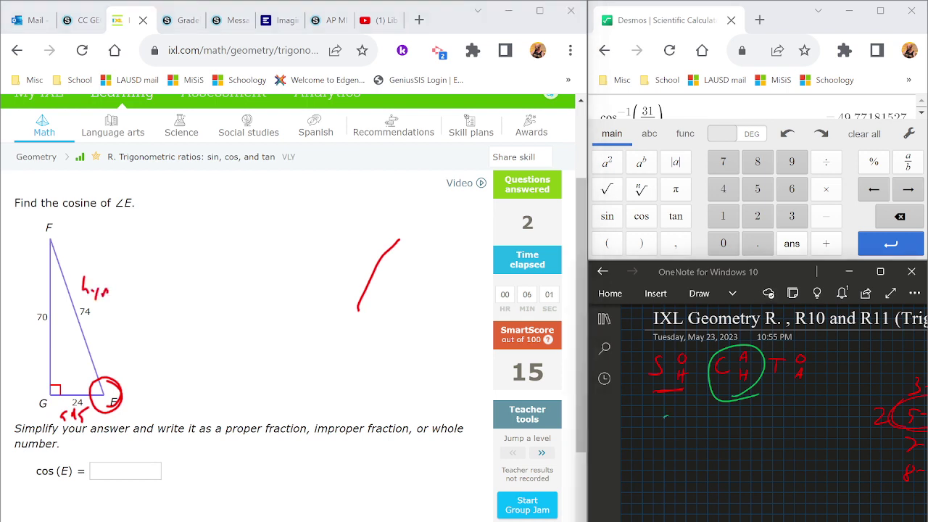
{"action": "mouse_move", "coordinate": [665, 419]}
{"action": "left_mouse_down"}
{"action": "mouse_move", "coordinate": [673, 430]}
{"action": "mouse_move", "coordinate": [687, 425]}
{"action": "left_mouse_up"}
{"action": "left_click_drag", "start_coordinate": [685, 420], "coordinate": [686, 432]}
{"action": "mouse_move", "coordinate": [660, 435]}
{"action": "left_mouse_down"}
{"action": "mouse_move", "coordinate": [690, 433]}
{"action": "mouse_move", "coordinate": [666, 453]}
{"action": "mouse_move", "coordinate": [686, 450]}
{"action": "left_mouse_up"}
{"action": "left_click_drag", "start_coordinate": [683, 444], "coordinate": [684, 461]}
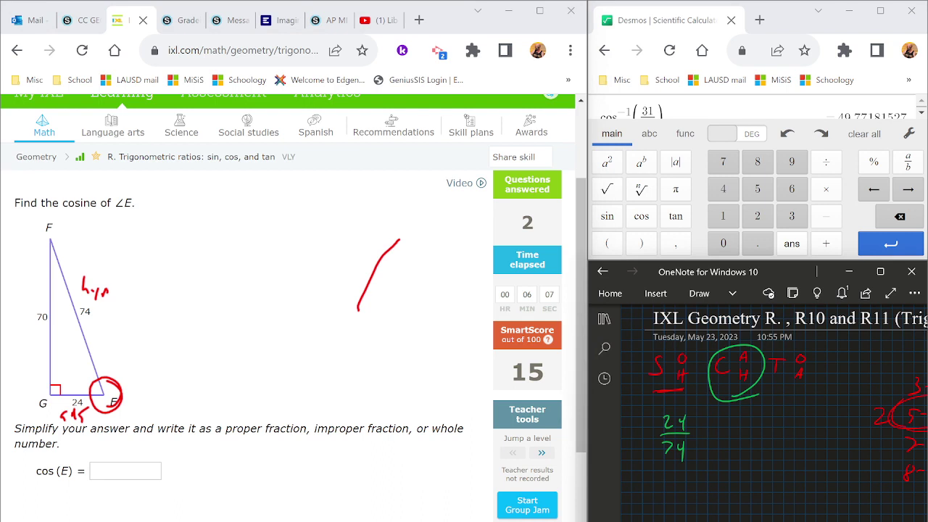
- Handwrite cos E = 24/74 in green below SOH-CAH-TOA, write 12/37 next to it, and strike through the 74
{"action": "mouse_move", "coordinate": [665, 451]}
{"action": "left_mouse_down"}
{"action": "mouse_move", "coordinate": [673, 444]}
{"action": "mouse_move", "coordinate": [657, 445]}
{"action": "mouse_move", "coordinate": [667, 437]}
{"action": "left_mouse_up"}
{"action": "mouse_move", "coordinate": [678, 436]}
{"action": "left_mouse_down"}
{"action": "mouse_move", "coordinate": [674, 444]}
{"action": "mouse_move", "coordinate": [697, 445]}
{"action": "left_mouse_up"}
{"action": "mouse_move", "coordinate": [697, 428]}
{"action": "left_mouse_down"}
{"action": "mouse_move", "coordinate": [715, 425]}
{"action": "mouse_move", "coordinate": [712, 432]}
{"action": "left_mouse_up"}
{"action": "left_click_drag", "start_coordinate": [699, 441], "coordinate": [712, 439]}
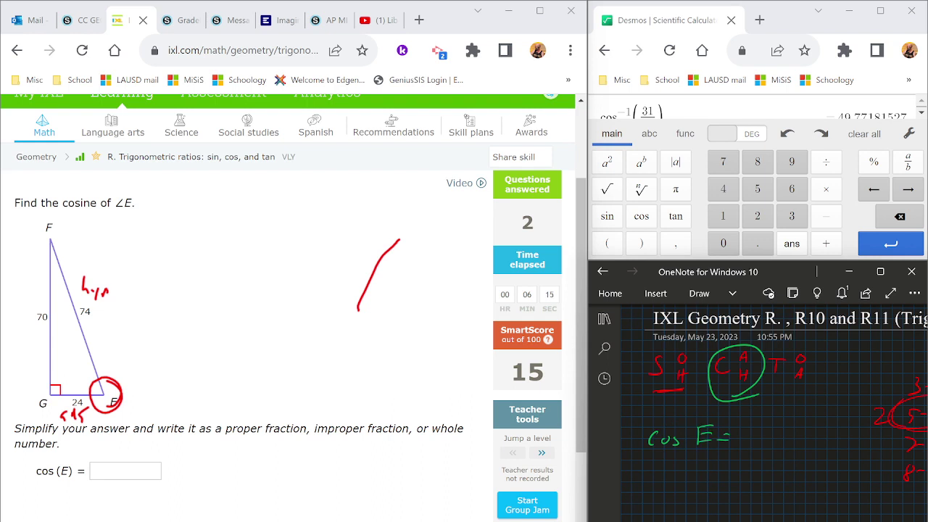
{"action": "left_click_drag", "start_coordinate": [746, 416], "coordinate": [754, 424]}
{"action": "mouse_move", "coordinate": [739, 437]}
{"action": "left_mouse_down"}
{"action": "mouse_move", "coordinate": [758, 435]}
{"action": "mouse_move", "coordinate": [749, 450]}
{"action": "left_mouse_up"}
{"action": "left_click_drag", "start_coordinate": [755, 439], "coordinate": [757, 460]}
{"action": "mouse_move", "coordinate": [785, 419]}
{"action": "left_mouse_down"}
{"action": "mouse_move", "coordinate": [796, 435]}
{"action": "mouse_move", "coordinate": [772, 457]}
{"action": "mouse_move", "coordinate": [789, 459]}
{"action": "left_mouse_up"}
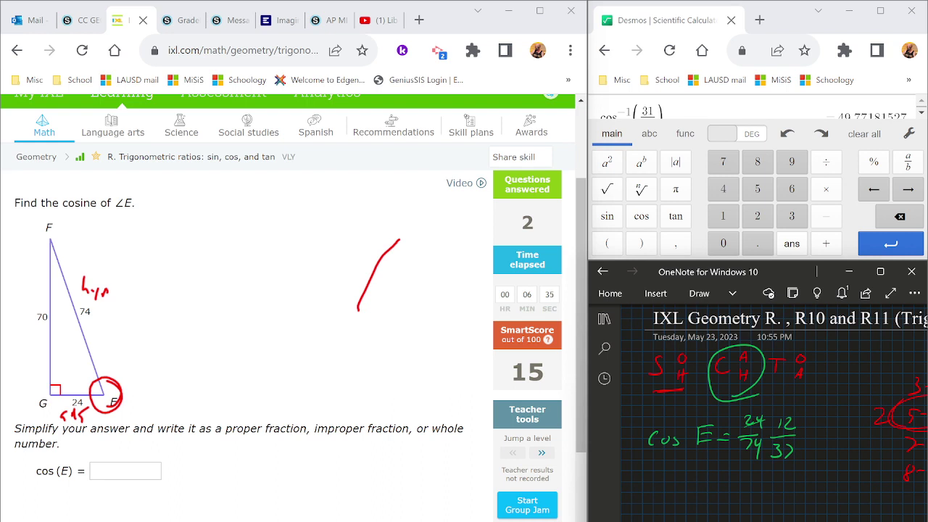
{"action": "left_click_drag", "start_coordinate": [740, 455], "coordinate": [765, 440]}
- Enter the fraction 12/37 as the cos(E) answer and submit it
{"action": "left_click", "coordinate": [133, 473]}
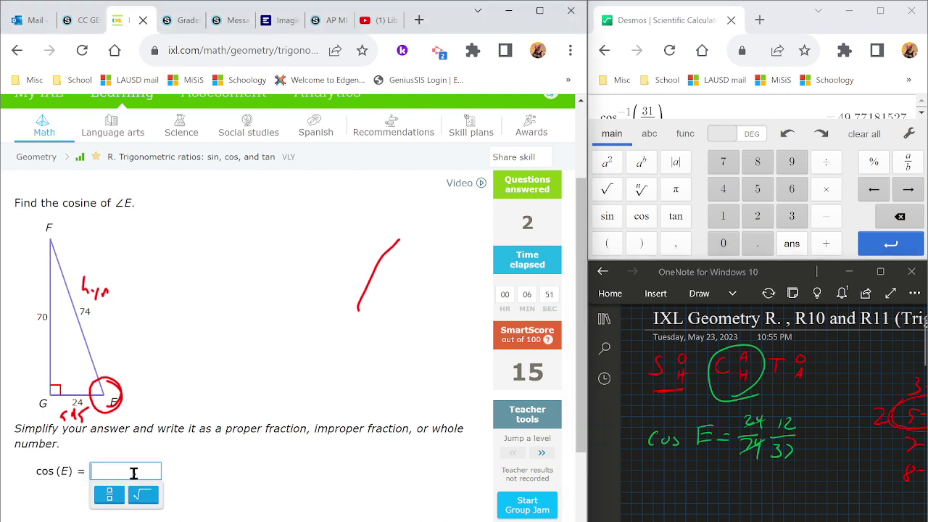
{"action": "left_click", "coordinate": [109, 494]}
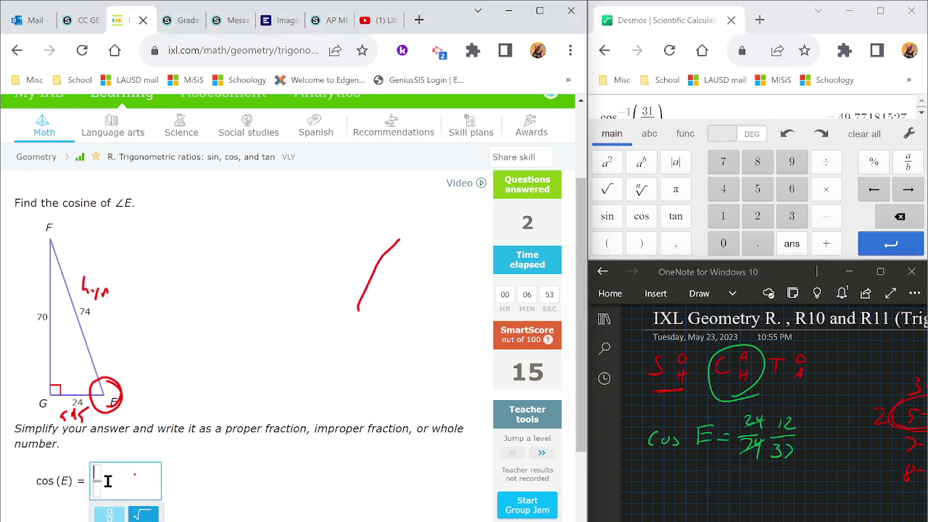
{"action": "type", "text": "12"}
{"action": "left_click", "coordinate": [100, 489]}
{"action": "type", "text": "37"}
{"action": "key", "text": "Return"}
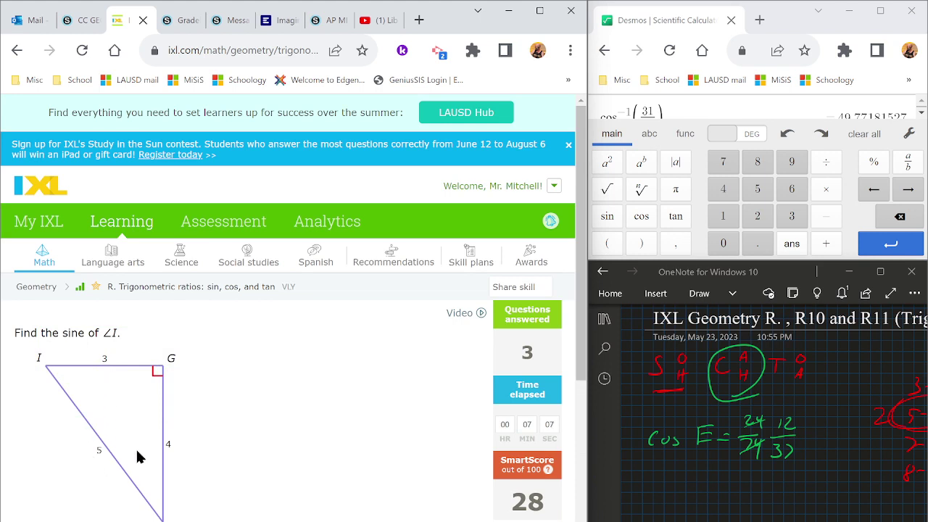
- Move the divider between the question window and the notes to give the notes more width, and bring SOH-CAH-TOA back into view
{"action": "scroll", "coordinate": [774, 431], "scroll_direction": "up", "scroll_amount": 1}
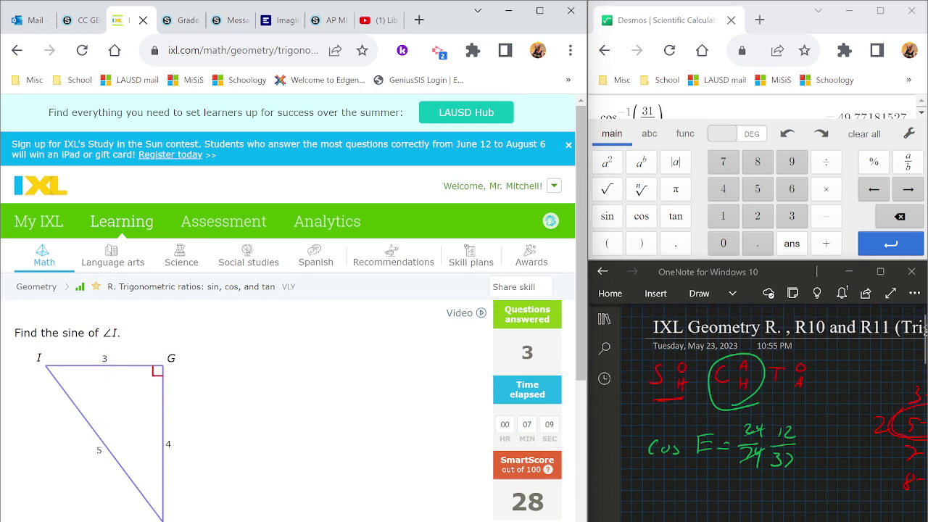
{"action": "left_click", "coordinate": [734, 481]}
{"action": "scroll", "coordinate": [733, 481], "scroll_direction": "right", "scroll_amount": 3}
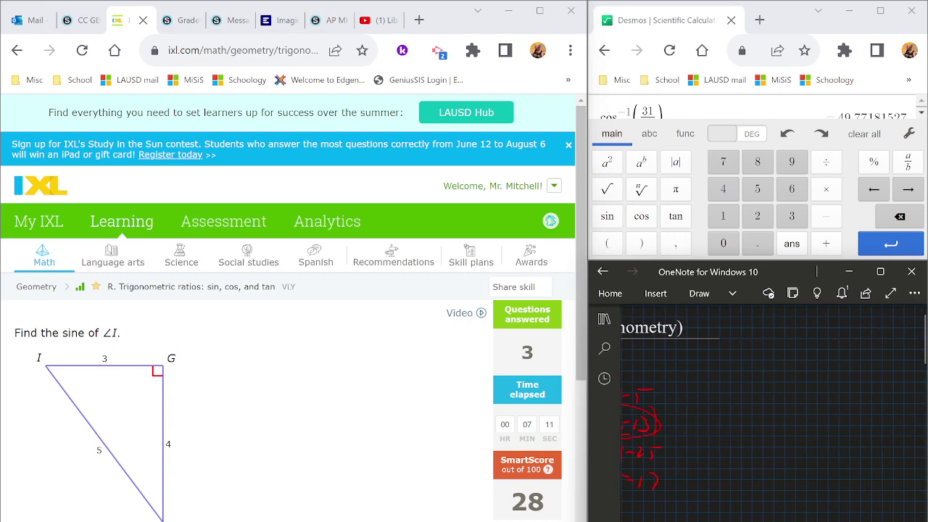
{"action": "scroll", "coordinate": [758, 406], "scroll_direction": "left", "scroll_amount": 4}
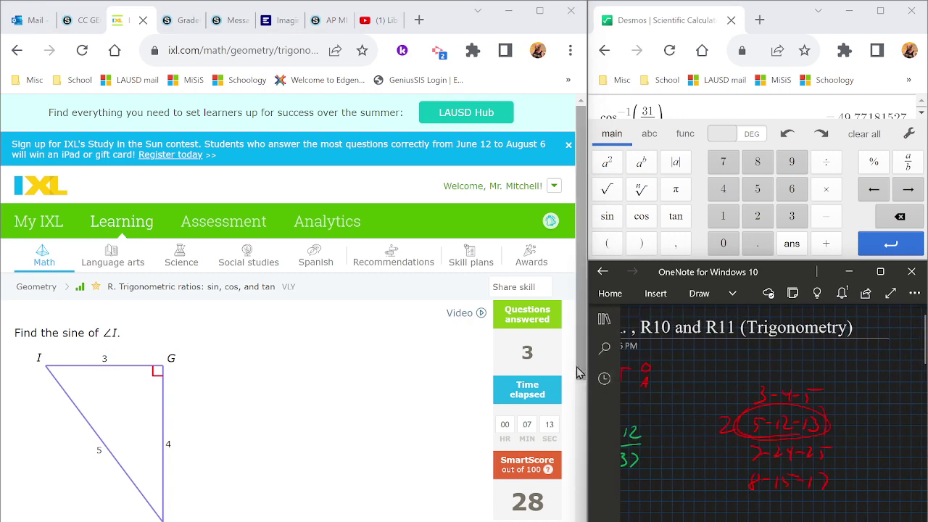
{"action": "left_click_drag", "start_coordinate": [587, 351], "coordinate": [536, 356]}
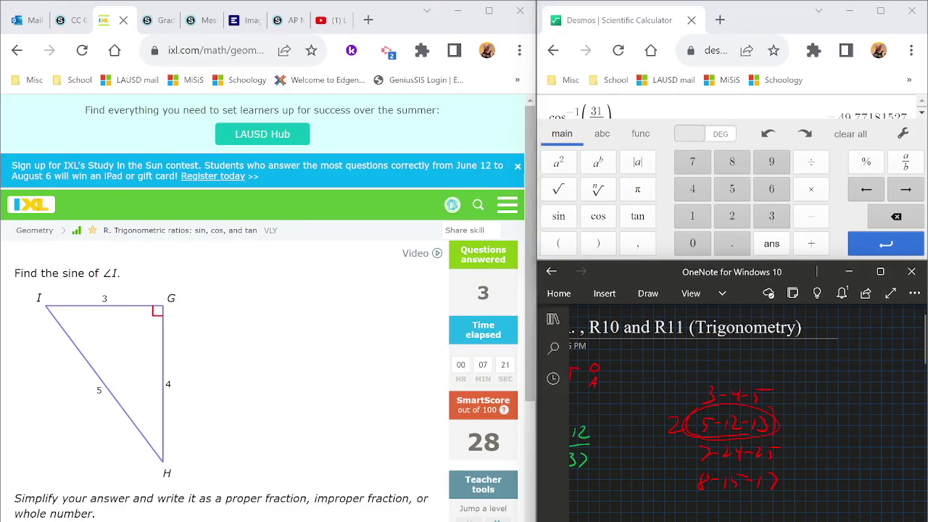
{"action": "scroll", "coordinate": [732, 406], "scroll_direction": "left", "scroll_amount": 5}
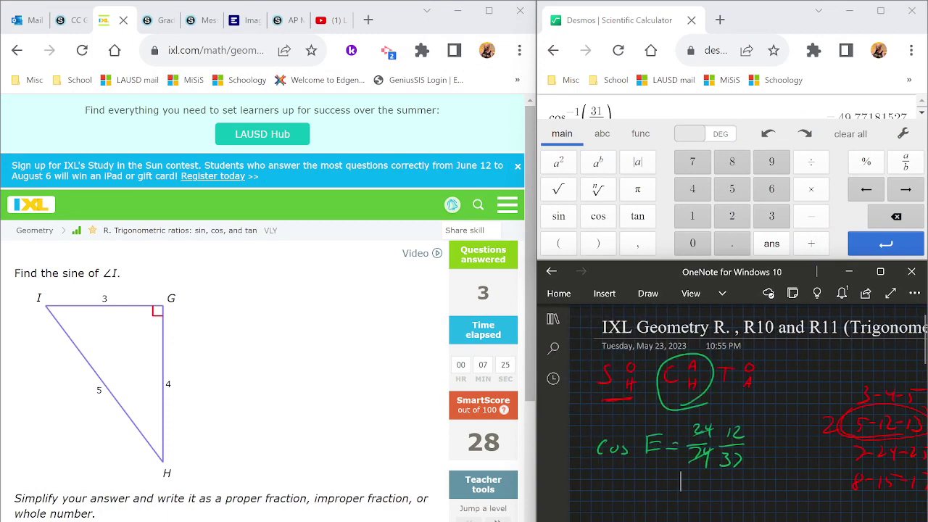
- Jump the practice ahead one level from the sine of angle I question
{"action": "left_click", "coordinate": [496, 519]}
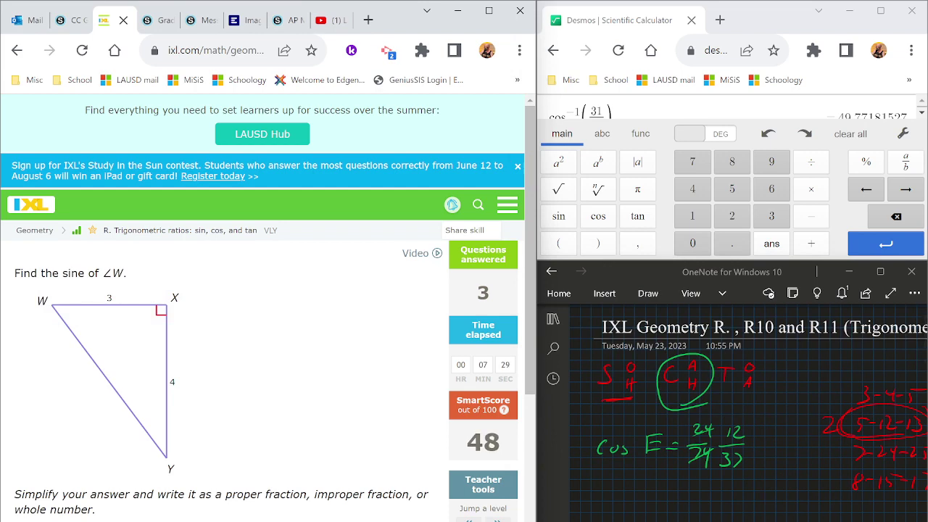
- Handwrite the ratio sin θ = opp/hyp in green below the cos E line in the notes
{"action": "scroll", "coordinate": [751, 454], "scroll_direction": "down", "scroll_amount": 3}
{"action": "scroll", "coordinate": [752, 454], "scroll_direction": "up", "scroll_amount": 3}
{"action": "left_click_drag", "start_coordinate": [607, 493], "coordinate": [598, 506]}
{"action": "mouse_move", "coordinate": [613, 497]}
{"action": "left_mouse_down"}
{"action": "mouse_move", "coordinate": [612, 505]}
{"action": "mouse_move", "coordinate": [627, 505]}
{"action": "mouse_move", "coordinate": [650, 495]}
{"action": "left_mouse_up"}
{"action": "left_click_drag", "start_coordinate": [658, 487], "coordinate": [667, 487]}
{"action": "mouse_move", "coordinate": [659, 492]}
{"action": "left_mouse_down"}
{"action": "mouse_move", "coordinate": [713, 485]}
{"action": "mouse_move", "coordinate": [697, 513]}
{"action": "mouse_move", "coordinate": [707, 519]}
{"action": "left_mouse_up"}
{"action": "left_click_drag", "start_coordinate": [713, 505], "coordinate": [717, 516]}
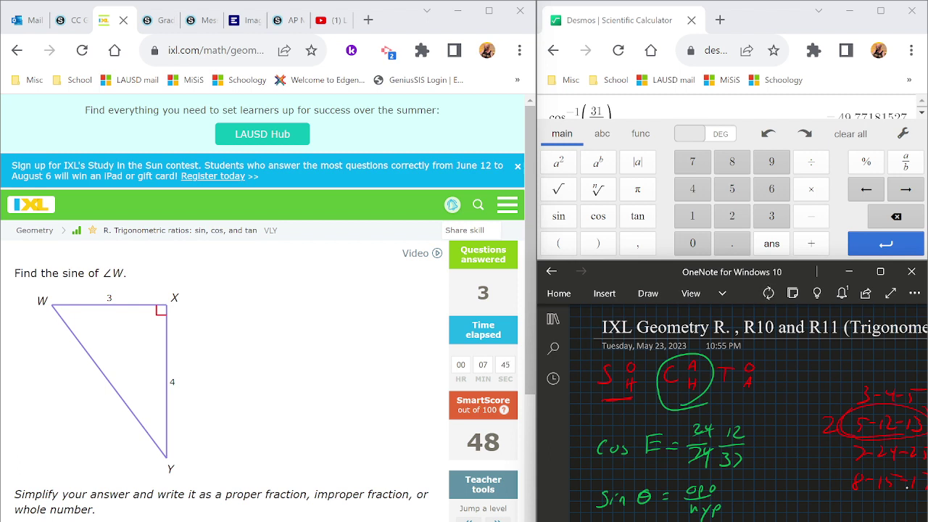
- Circle angle W in red, label XY opp, WX adj and WY hyp, and circle the middle of the hypotenuse
{"action": "mouse_move", "coordinate": [61, 317]}
{"action": "left_mouse_down"}
{"action": "mouse_move", "coordinate": [35, 314]}
{"action": "mouse_move", "coordinate": [62, 292]}
{"action": "left_mouse_up"}
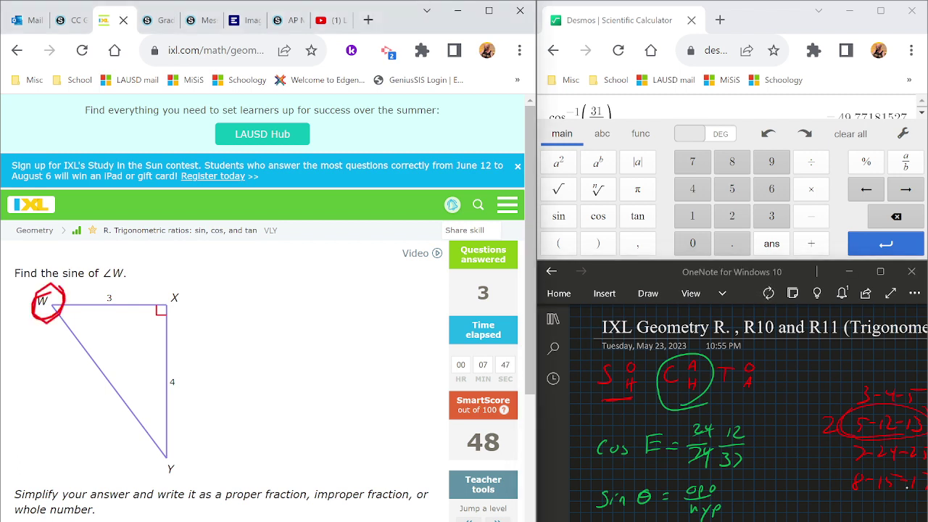
{"action": "mouse_move", "coordinate": [188, 369]}
{"action": "left_mouse_down"}
{"action": "mouse_move", "coordinate": [185, 378]}
{"action": "mouse_move", "coordinate": [216, 370]}
{"action": "left_mouse_up"}
{"action": "mouse_move", "coordinate": [124, 287]}
{"action": "left_mouse_down"}
{"action": "mouse_move", "coordinate": [120, 293]}
{"action": "mouse_move", "coordinate": [144, 294]}
{"action": "mouse_move", "coordinate": [150, 279]}
{"action": "left_mouse_up"}
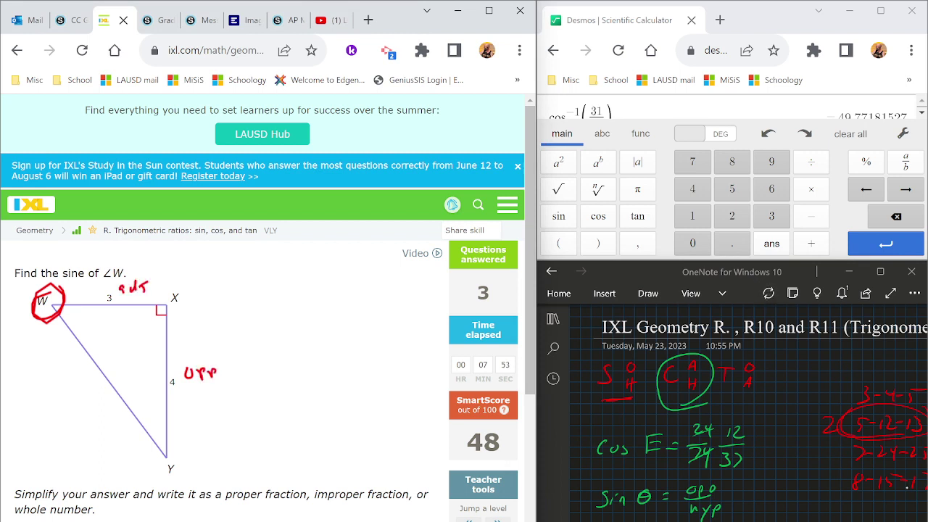
{"action": "left_click_drag", "start_coordinate": [57, 375], "coordinate": [68, 391]}
{"action": "left_click_drag", "start_coordinate": [71, 384], "coordinate": [79, 399]}
{"action": "left_click_drag", "start_coordinate": [76, 385], "coordinate": [82, 396]}
{"action": "mouse_move", "coordinate": [110, 367]}
{"action": "left_mouse_down"}
{"action": "mouse_move", "coordinate": [109, 402]}
{"action": "mouse_move", "coordinate": [115, 370]}
{"action": "left_mouse_up"}
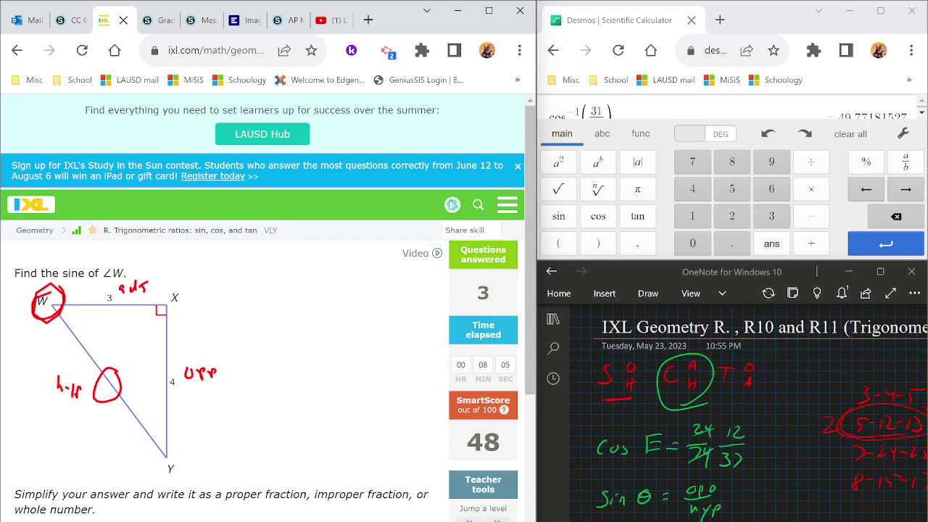
- Point green arrows at the 3-4-5 triple and its 5 in the notes, and write 5 beside the triangle's hypotenuse
{"action": "scroll", "coordinate": [733, 413], "scroll_direction": "right", "scroll_amount": 1}
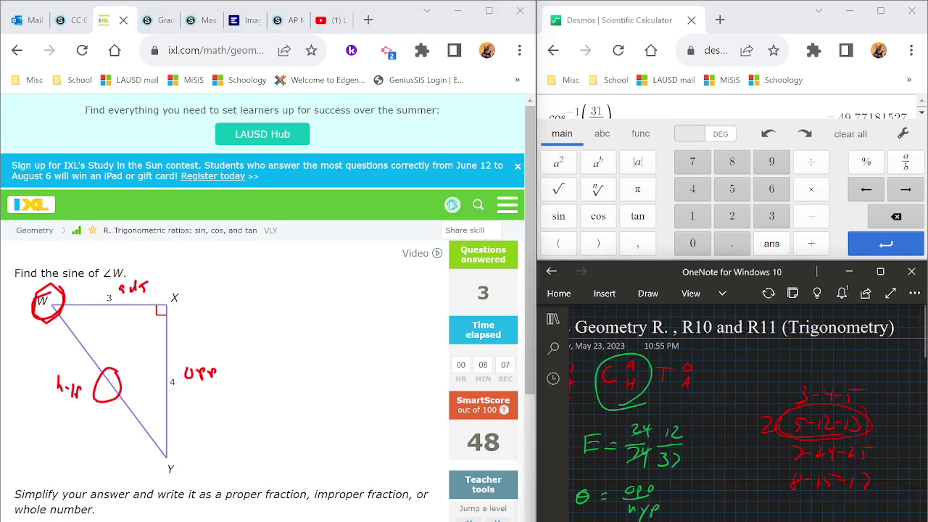
{"action": "left_click_drag", "start_coordinate": [773, 374], "coordinate": [804, 394]}
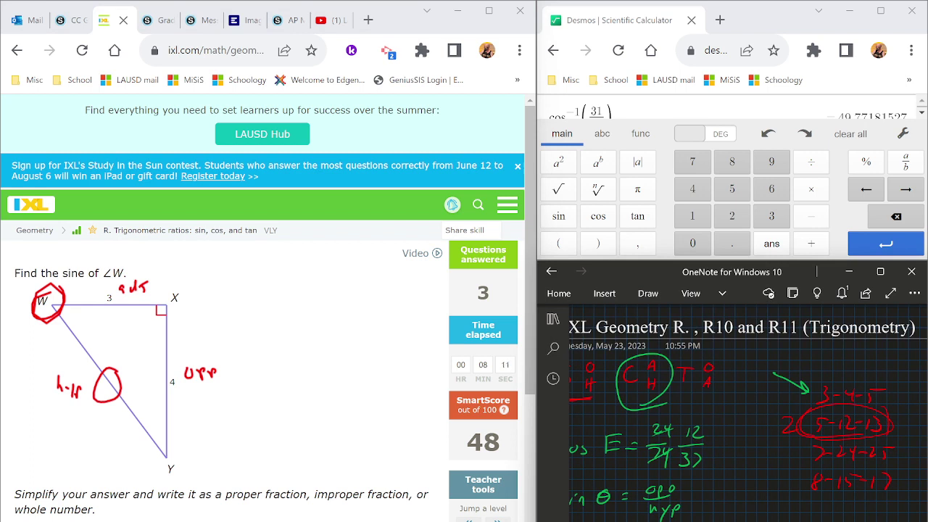
{"action": "mouse_move", "coordinate": [85, 417]}
{"action": "left_mouse_down"}
{"action": "mouse_move", "coordinate": [84, 431]}
{"action": "mouse_move", "coordinate": [97, 413]}
{"action": "left_mouse_up"}
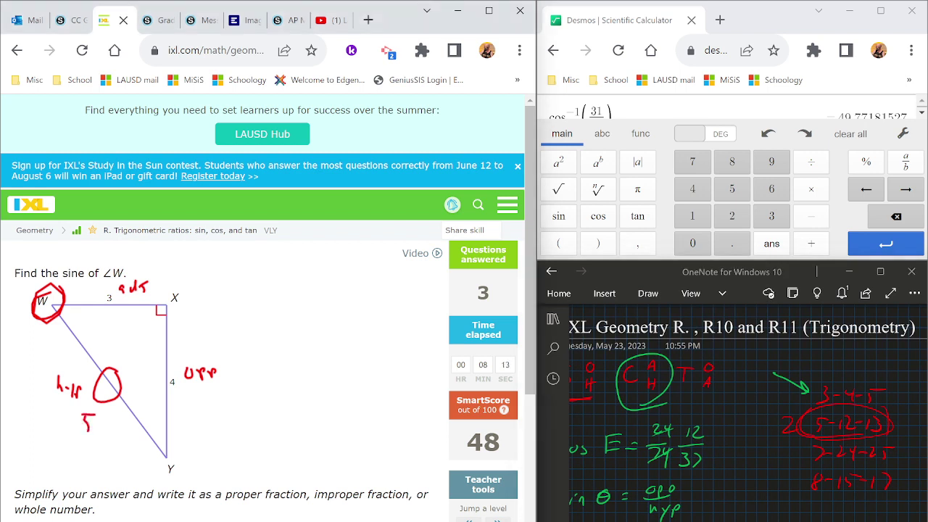
{"action": "left_click_drag", "start_coordinate": [880, 366], "coordinate": [884, 383]}
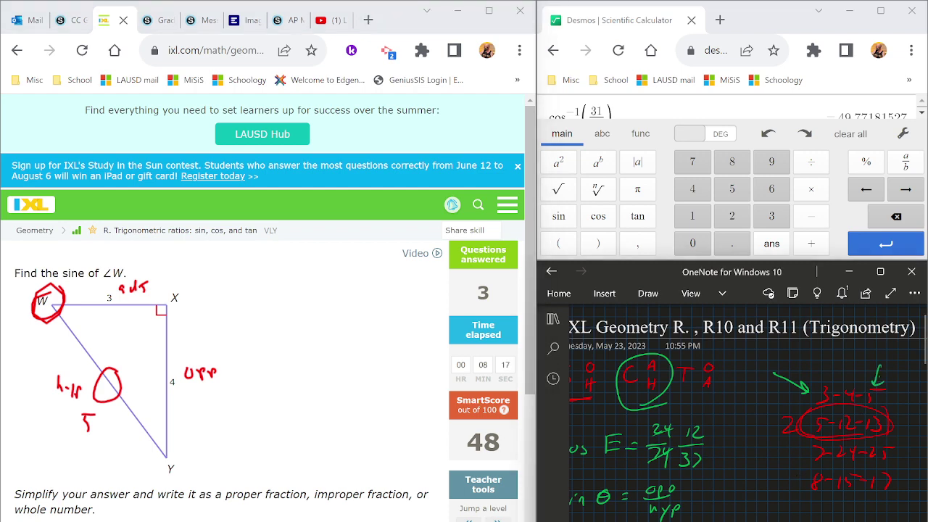
- Handwrite c² = a² + b² and hyp² = leg² + leg² in green on a blank area below the existing notes
{"action": "left_click", "coordinate": [769, 500]}
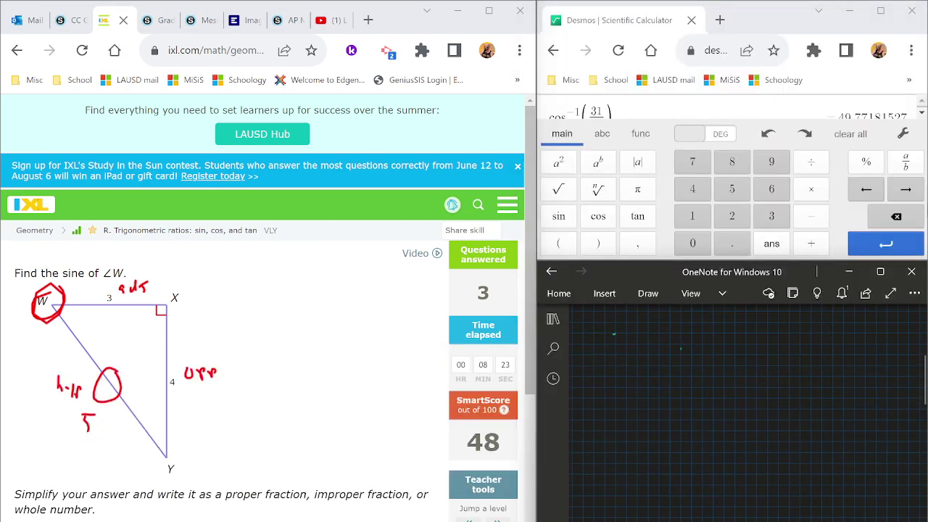
{"action": "mouse_move", "coordinate": [618, 333]}
{"action": "left_mouse_down"}
{"action": "mouse_move", "coordinate": [623, 344]}
{"action": "mouse_move", "coordinate": [642, 335]}
{"action": "left_mouse_up"}
{"action": "left_click_drag", "start_coordinate": [633, 342], "coordinate": [659, 346]}
{"action": "left_click_drag", "start_coordinate": [665, 326], "coordinate": [676, 335]}
{"action": "left_click_drag", "start_coordinate": [681, 336], "coordinate": [681, 347]}
{"action": "left_click_drag", "start_coordinate": [676, 341], "coordinate": [697, 342]}
{"action": "left_click_drag", "start_coordinate": [701, 329], "coordinate": [712, 335]}
{"action": "left_click_drag", "start_coordinate": [593, 357], "coordinate": [601, 378]}
{"action": "left_click_drag", "start_coordinate": [606, 370], "coordinate": [615, 386]}
{"action": "mouse_move", "coordinate": [614, 373]}
{"action": "left_mouse_down"}
{"action": "mouse_move", "coordinate": [643, 372]}
{"action": "mouse_move", "coordinate": [667, 386]}
{"action": "mouse_move", "coordinate": [684, 372]}
{"action": "mouse_move", "coordinate": [689, 382]}
{"action": "left_mouse_up"}
{"action": "mouse_move", "coordinate": [686, 376]}
{"action": "left_mouse_down"}
{"action": "mouse_move", "coordinate": [727, 383]}
{"action": "mouse_move", "coordinate": [715, 390]}
{"action": "left_mouse_up"}
{"action": "left_click_drag", "start_coordinate": [733, 362], "coordinate": [744, 371]}
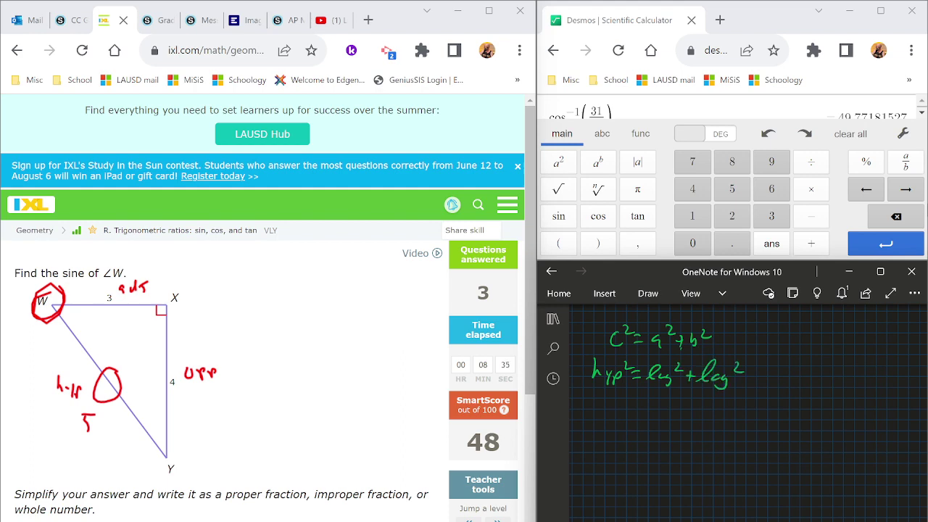
- Write the substitution WY² = 3² + 4² below the leg formula, with 9 + 16 underneath it
{"action": "mouse_move", "coordinate": [589, 403]}
{"action": "left_mouse_down"}
{"action": "mouse_move", "coordinate": [596, 415]}
{"action": "mouse_move", "coordinate": [605, 406]}
{"action": "mouse_move", "coordinate": [613, 414]}
{"action": "left_mouse_up"}
{"action": "mouse_move", "coordinate": [620, 405]}
{"action": "left_mouse_down"}
{"action": "mouse_move", "coordinate": [613, 422]}
{"action": "mouse_move", "coordinate": [630, 404]}
{"action": "left_mouse_up"}
{"action": "mouse_move", "coordinate": [634, 408]}
{"action": "left_mouse_down"}
{"action": "mouse_move", "coordinate": [653, 417]}
{"action": "mouse_move", "coordinate": [668, 404]}
{"action": "left_mouse_up"}
{"action": "left_click_drag", "start_coordinate": [676, 408], "coordinate": [699, 418]}
{"action": "left_click_drag", "start_coordinate": [707, 396], "coordinate": [712, 405]}
{"action": "left_click_drag", "start_coordinate": [656, 435], "coordinate": [655, 451]}
{"action": "mouse_move", "coordinate": [672, 437]}
{"action": "left_mouse_down"}
{"action": "mouse_move", "coordinate": [671, 449]}
{"action": "mouse_move", "coordinate": [679, 443]}
{"action": "left_mouse_up"}
{"action": "left_click_drag", "start_coordinate": [690, 435], "coordinate": [698, 444]}
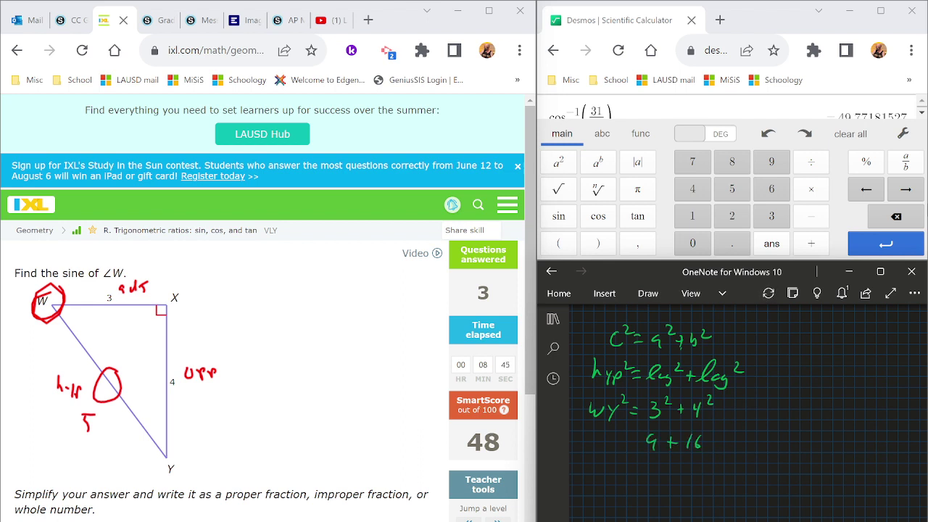
- Write √WY² = √25 below 9 + 16, followed by the circled result WY = 5
{"action": "mouse_move", "coordinate": [591, 471]}
{"action": "left_mouse_down"}
{"action": "mouse_move", "coordinate": [618, 480]}
{"action": "mouse_move", "coordinate": [615, 491]}
{"action": "mouse_move", "coordinate": [635, 472]}
{"action": "mouse_move", "coordinate": [676, 480]}
{"action": "left_mouse_up"}
{"action": "left_click_drag", "start_coordinate": [671, 468], "coordinate": [683, 467]}
{"action": "mouse_move", "coordinate": [587, 484]}
{"action": "left_mouse_down"}
{"action": "mouse_move", "coordinate": [628, 457]}
{"action": "mouse_move", "coordinate": [682, 461]}
{"action": "left_mouse_up"}
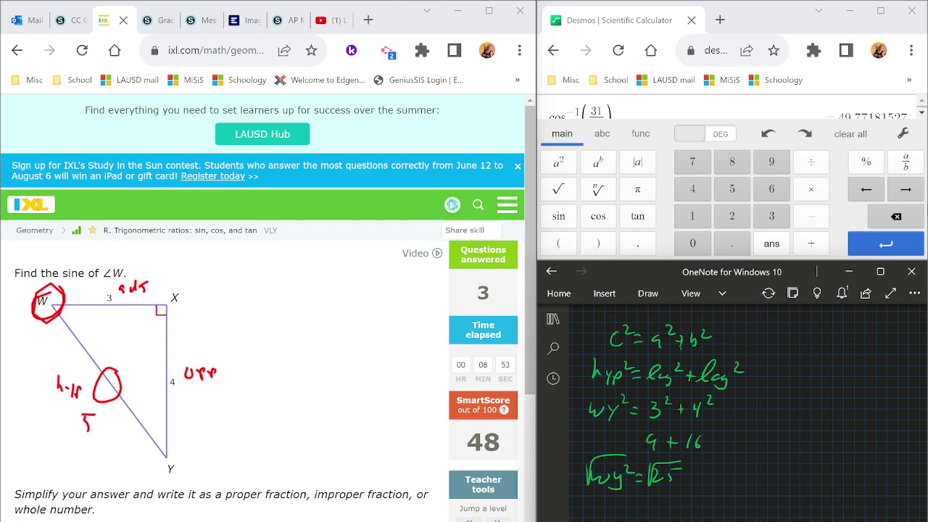
{"action": "left_click_drag", "start_coordinate": [599, 510], "coordinate": [664, 521]}
{"action": "mouse_move", "coordinate": [665, 506]}
{"action": "left_mouse_down"}
{"action": "mouse_move", "coordinate": [706, 506]}
{"action": "mouse_move", "coordinate": [589, 521]}
{"action": "left_mouse_up"}
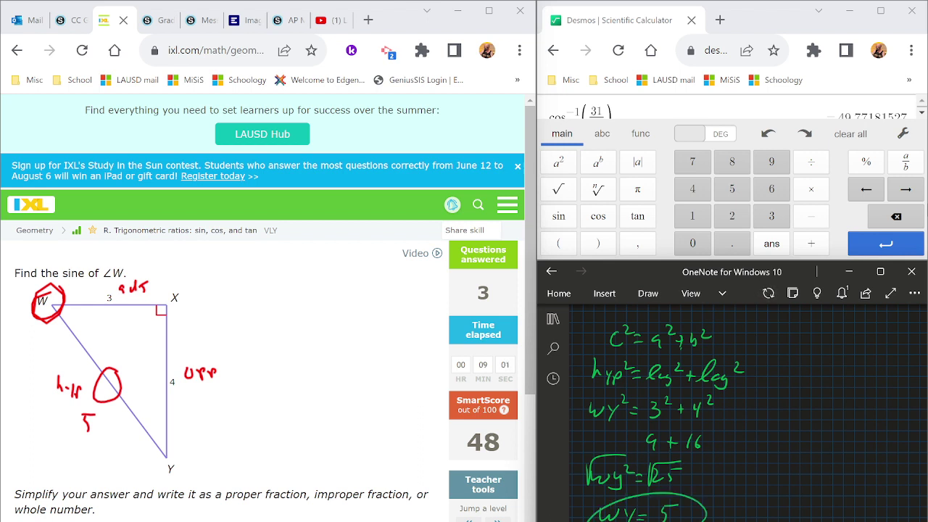
- Return to the sin θ = opp/hyp line in the notes and extend it with = 4/5
{"action": "scroll", "coordinate": [733, 414], "scroll_direction": "up", "scroll_amount": 5}
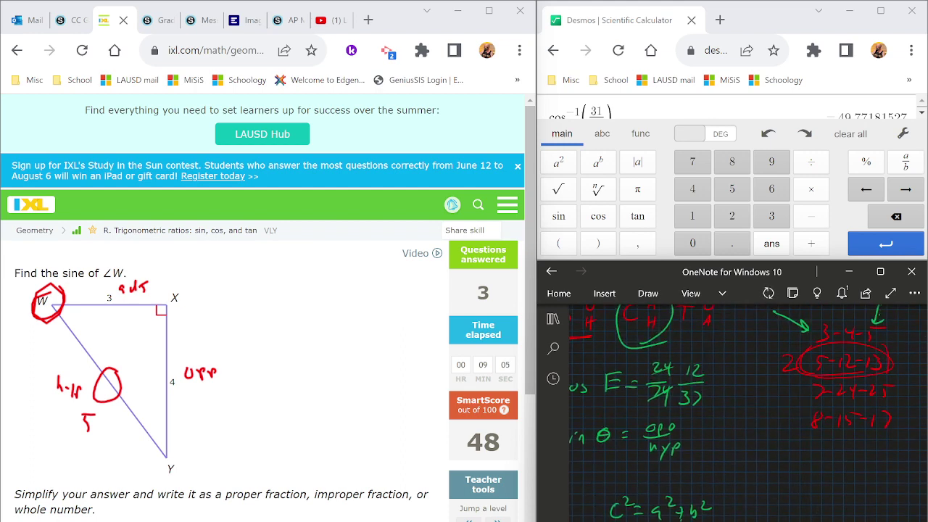
{"action": "scroll", "coordinate": [732, 413], "scroll_direction": "down", "scroll_amount": 3}
{"action": "scroll", "coordinate": [732, 413], "scroll_direction": "up", "scroll_amount": 1}
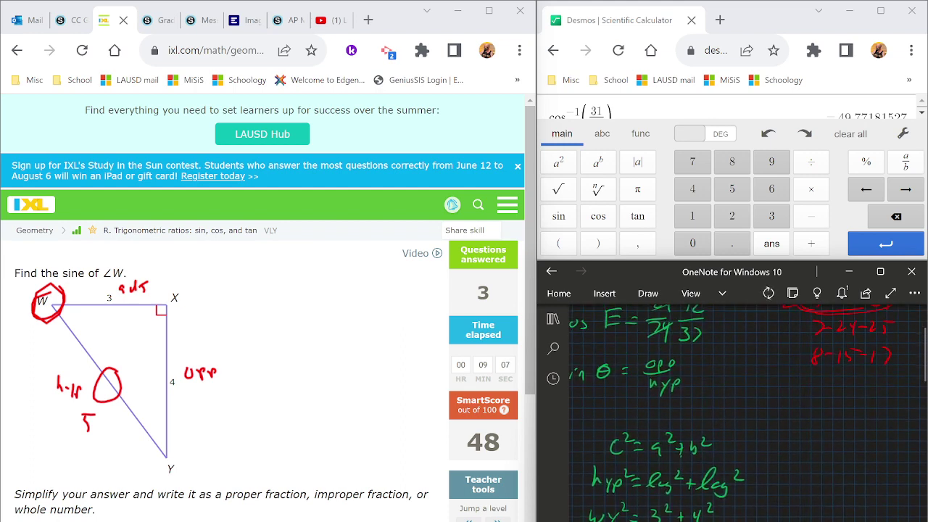
{"action": "scroll", "coordinate": [732, 413], "scroll_direction": "right", "scroll_amount": 1}
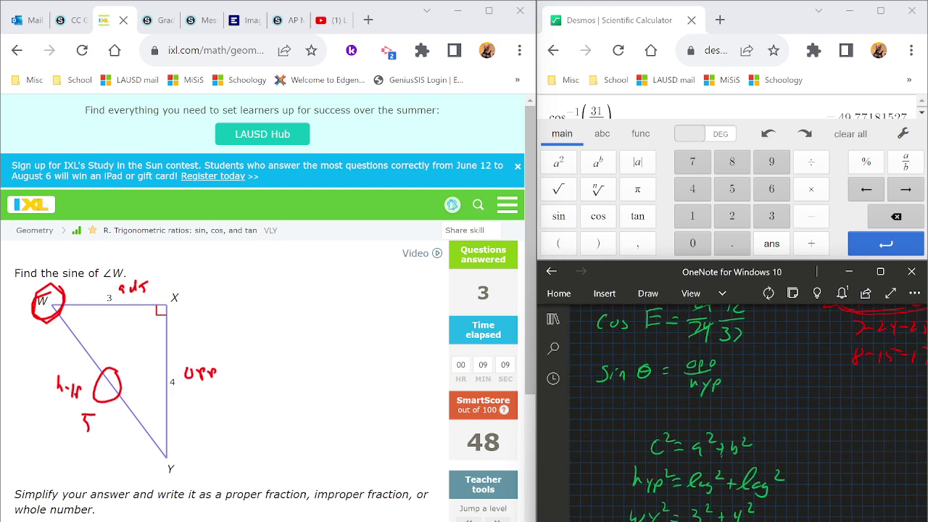
{"action": "left_click_drag", "start_coordinate": [727, 370], "coordinate": [737, 370]}
{"action": "left_click_drag", "start_coordinate": [728, 375], "coordinate": [738, 375]}
{"action": "left_click_drag", "start_coordinate": [756, 356], "coordinate": [757, 390]}
{"action": "left_click_drag", "start_coordinate": [755, 378], "coordinate": [771, 378]}
{"action": "left_click", "coordinate": [698, 448]}
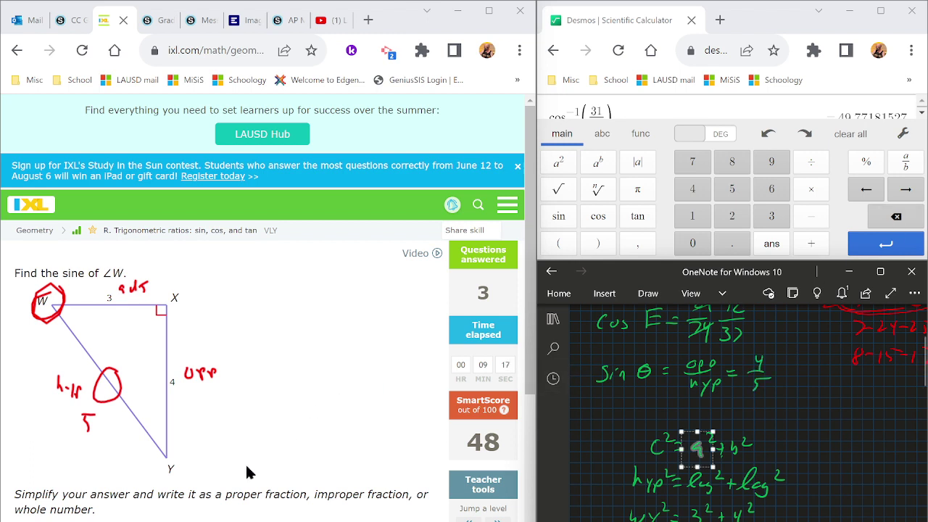
- Enter the fraction 4/5 as the sin(W) answer and submit it
{"action": "left_click", "coordinate": [210, 512]}
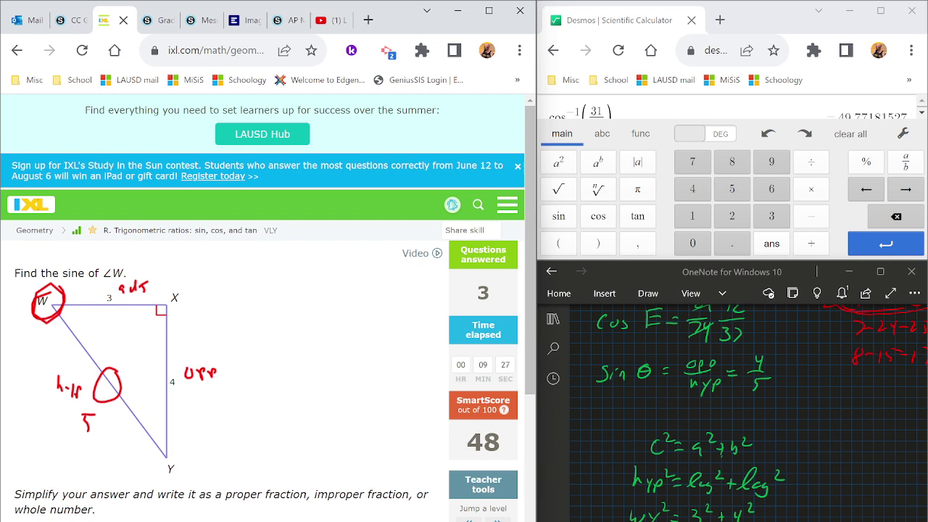
{"action": "key", "text": "BackSpace"}
{"action": "key", "text": "BackSpace"}
{"action": "key", "text": "BackSpace"}
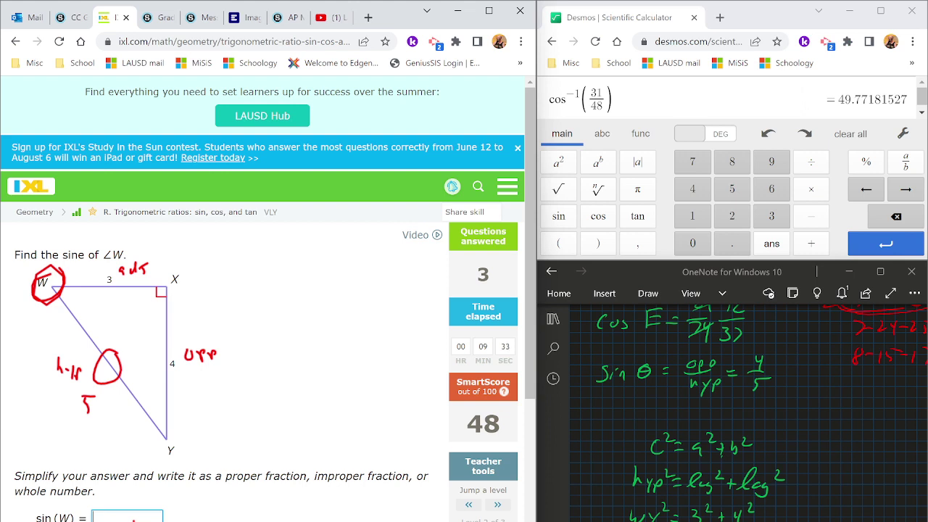
{"action": "type", "text": "/"}
{"action": "type", "text": "4"}
{"action": "scroll", "coordinate": [87, 384], "scroll_direction": "down", "scroll_amount": 3}
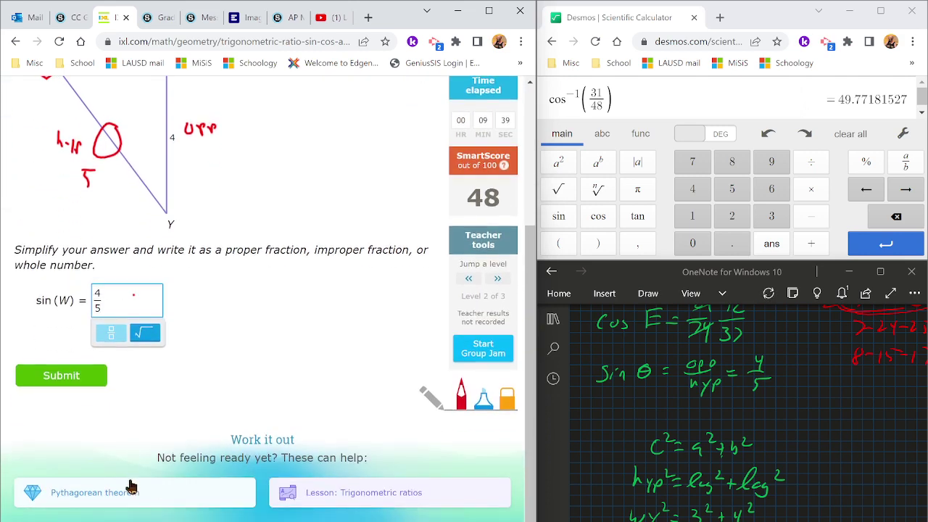
{"action": "left_click", "coordinate": [82, 380]}
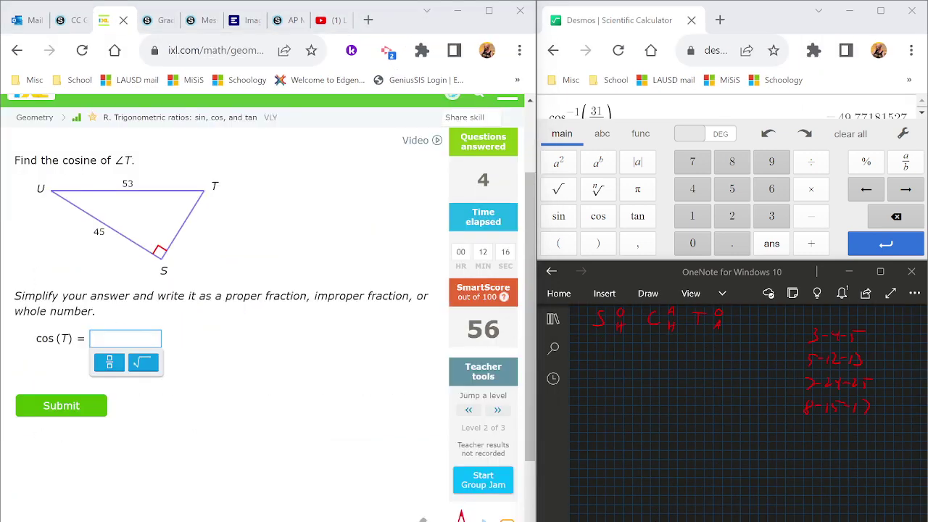
- Circle angle T in red, underline the cosine ratio in SOH-CAH-TOA, and handwrite cos θ = adj/hyp in green below it
{"action": "left_click_drag", "start_coordinate": [220, 177], "coordinate": [223, 200]}
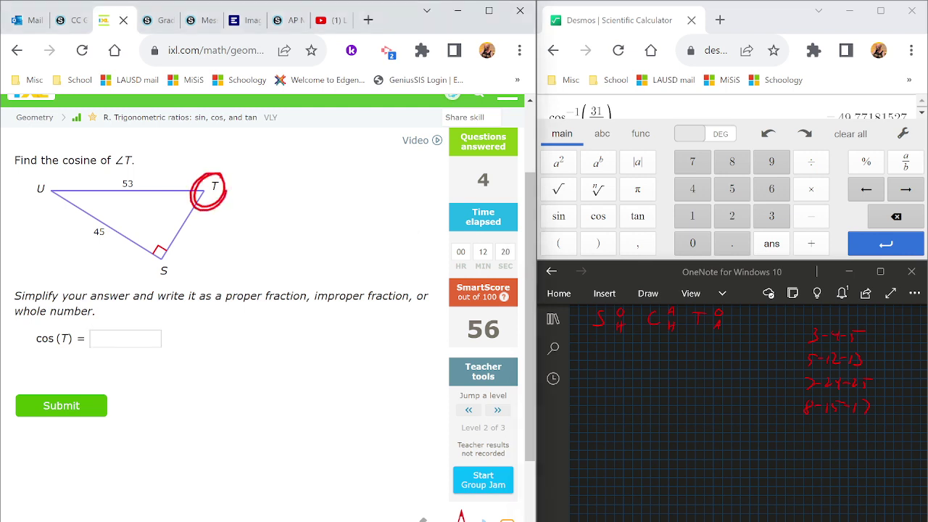
{"action": "left_click_drag", "start_coordinate": [646, 346], "coordinate": [676, 341]}
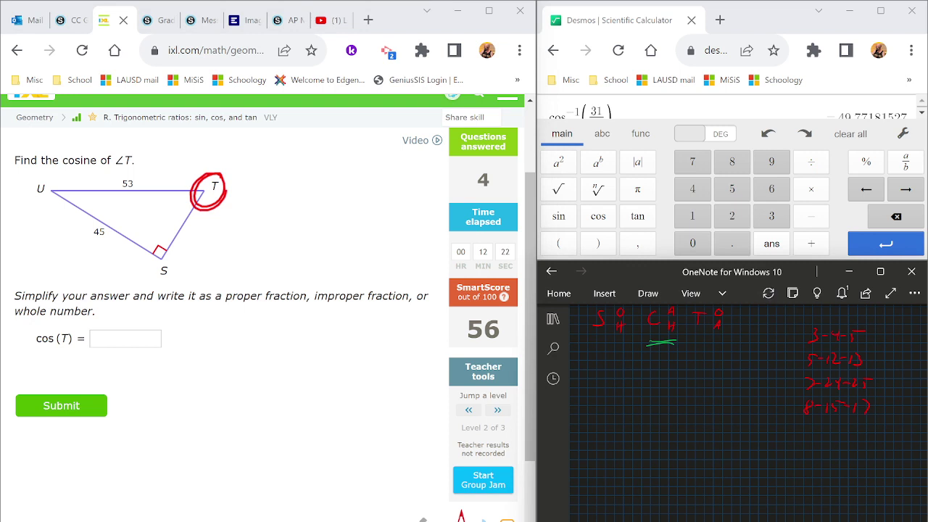
{"action": "left_click_drag", "start_coordinate": [598, 367], "coordinate": [597, 379]}
{"action": "mouse_move", "coordinate": [610, 372]}
{"action": "left_mouse_down"}
{"action": "mouse_move", "coordinate": [702, 362]}
{"action": "mouse_move", "coordinate": [676, 387]}
{"action": "mouse_move", "coordinate": [686, 391]}
{"action": "left_mouse_up"}
{"action": "left_click_drag", "start_coordinate": [689, 378], "coordinate": [698, 392]}
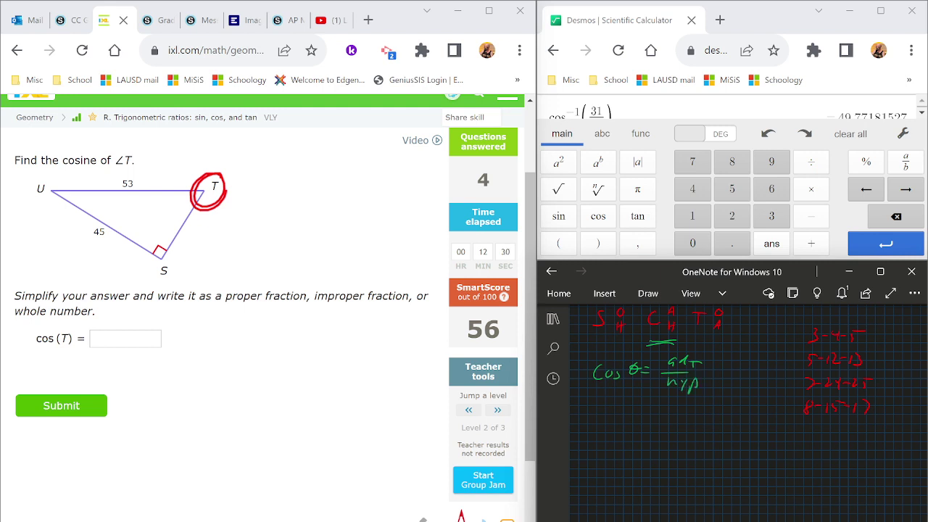
- Label side TS adj and side UT hyp in red on the triangle, leaving no circle around the 45
{"action": "left_click", "coordinate": [193, 227]}
{"action": "mouse_move", "coordinate": [196, 231]}
{"action": "left_mouse_down"}
{"action": "mouse_move", "coordinate": [206, 220]}
{"action": "mouse_move", "coordinate": [212, 238]}
{"action": "mouse_move", "coordinate": [221, 225]}
{"action": "left_mouse_up"}
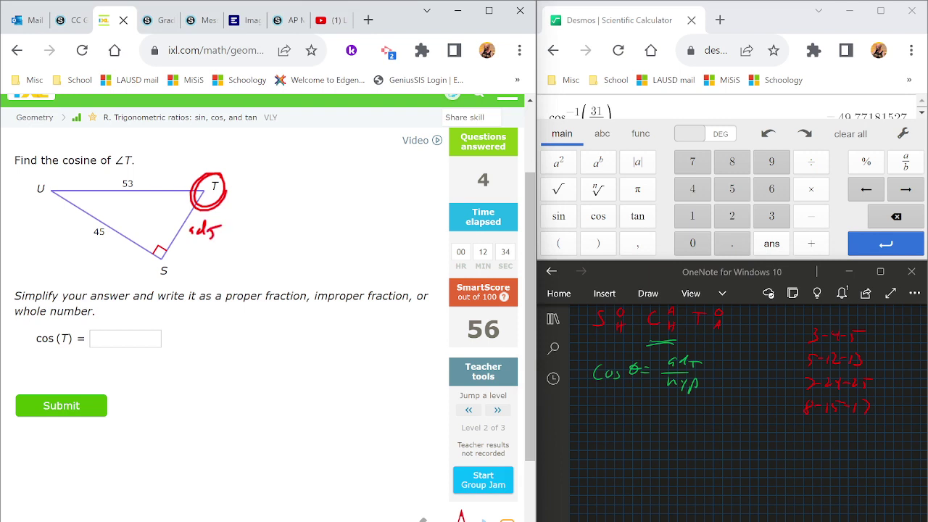
{"action": "mouse_move", "coordinate": [106, 224]}
{"action": "left_mouse_down"}
{"action": "mouse_move", "coordinate": [93, 232]}
{"action": "mouse_move", "coordinate": [108, 226]}
{"action": "left_mouse_up"}
{"action": "left_click", "coordinate": [507, 516]}
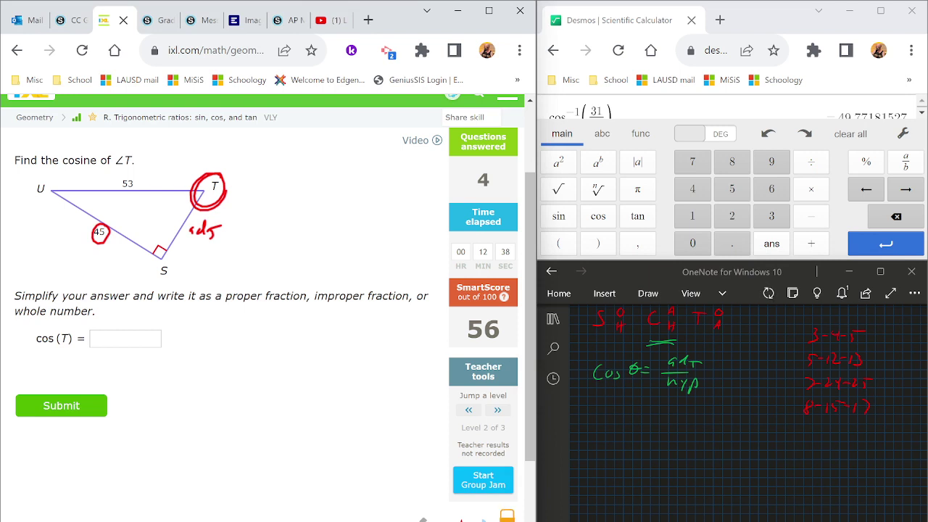
{"action": "left_click_drag", "start_coordinate": [108, 228], "coordinate": [94, 236]}
{"action": "left_click", "coordinate": [461, 516]}
{"action": "mouse_move", "coordinate": [139, 164]}
{"action": "left_mouse_down"}
{"action": "mouse_move", "coordinate": [155, 180]}
{"action": "mouse_move", "coordinate": [165, 174]}
{"action": "left_mouse_up"}
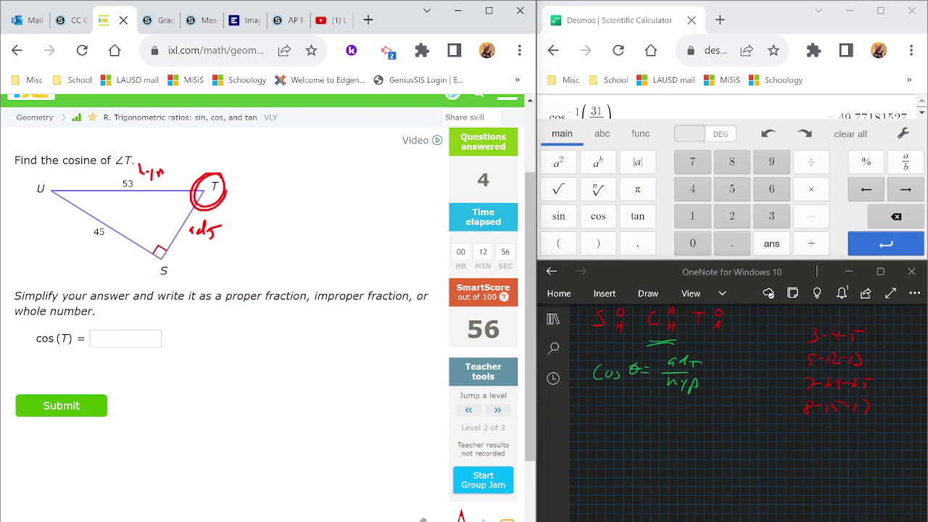
- Handwrite c² = a² + b² and the substitution 53² = 45² + TS² in green below the cosine ratio
{"action": "left_click_drag", "start_coordinate": [834, 395], "coordinate": [829, 426]}
{"action": "key", "text": "ctrl+z"}
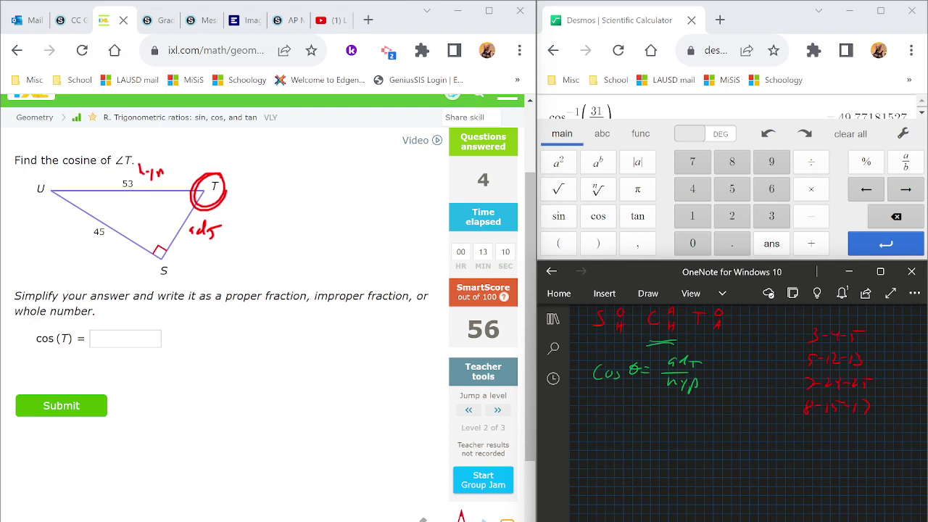
{"action": "mouse_move", "coordinate": [599, 421]}
{"action": "left_mouse_down"}
{"action": "mouse_move", "coordinate": [599, 435]}
{"action": "mouse_move", "coordinate": [609, 416]}
{"action": "mouse_move", "coordinate": [615, 435]}
{"action": "left_mouse_up"}
{"action": "left_click_drag", "start_coordinate": [613, 402], "coordinate": [612, 410]}
{"action": "mouse_move", "coordinate": [620, 399]}
{"action": "left_mouse_down"}
{"action": "mouse_move", "coordinate": [621, 407]}
{"action": "mouse_move", "coordinate": [686, 405]}
{"action": "left_mouse_up"}
{"action": "mouse_move", "coordinate": [624, 417]}
{"action": "left_mouse_down"}
{"action": "mouse_move", "coordinate": [655, 435]}
{"action": "mouse_move", "coordinate": [672, 430]}
{"action": "left_mouse_up"}
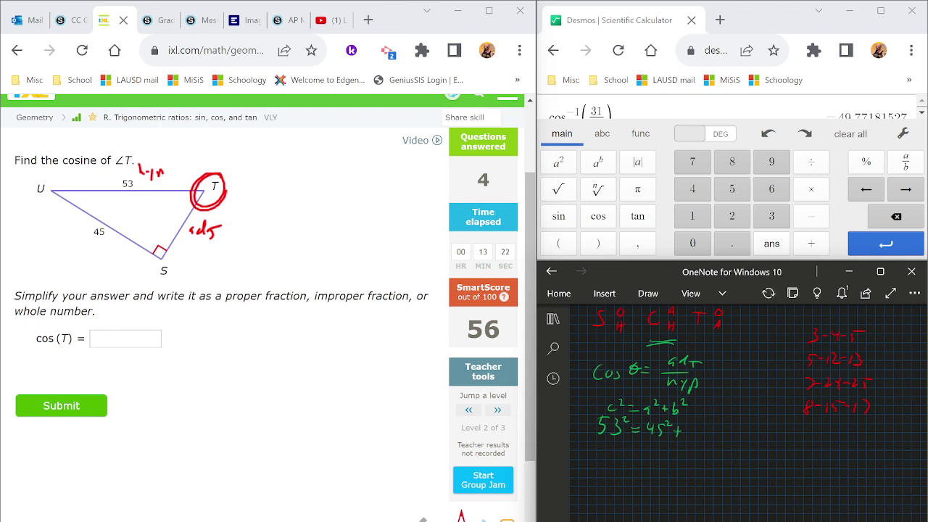
{"action": "mouse_move", "coordinate": [695, 424]}
{"action": "left_mouse_down"}
{"action": "mouse_move", "coordinate": [696, 437]}
{"action": "mouse_move", "coordinate": [723, 430]}
{"action": "left_mouse_up"}
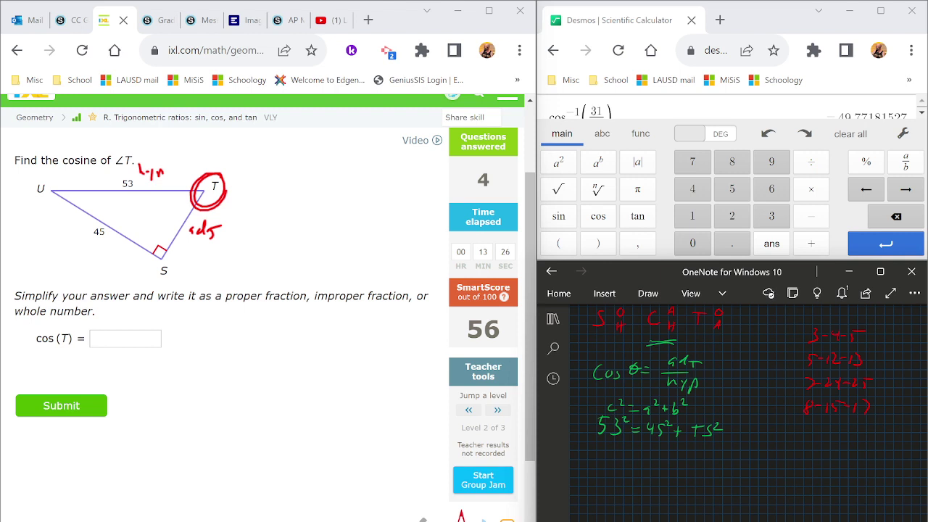
- Enlarge the calculator window downward, clear all its previous expressions, and calculate 53²
{"action": "left_click", "coordinate": [751, 260]}
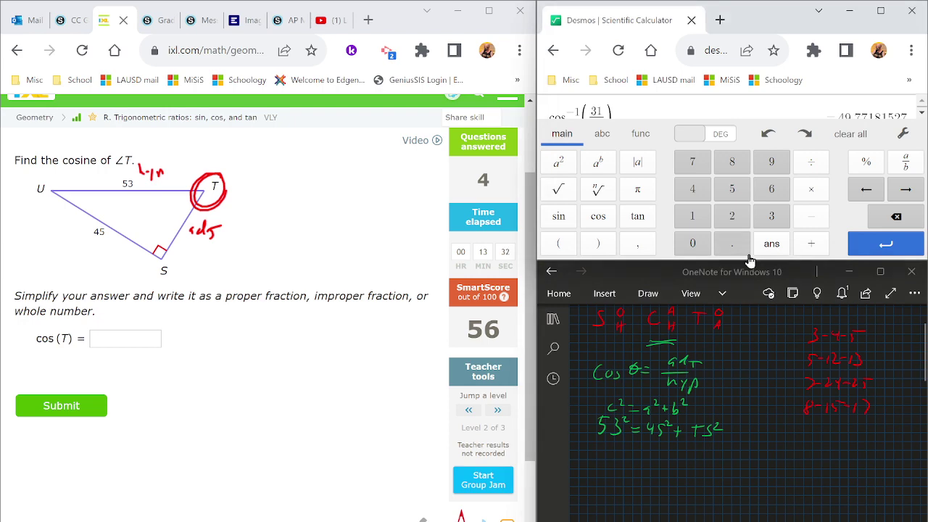
{"action": "left_click_drag", "start_coordinate": [751, 262], "coordinate": [752, 296]}
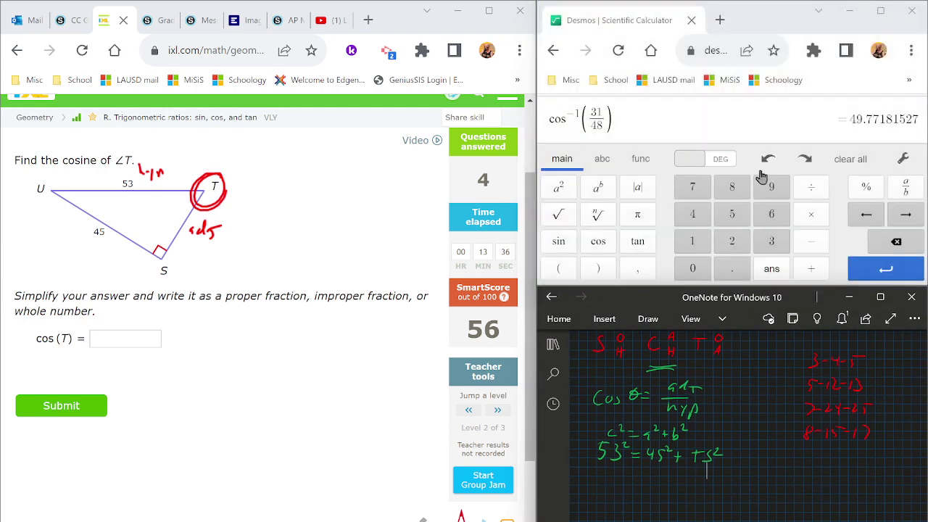
{"action": "left_click", "coordinate": [848, 160]}
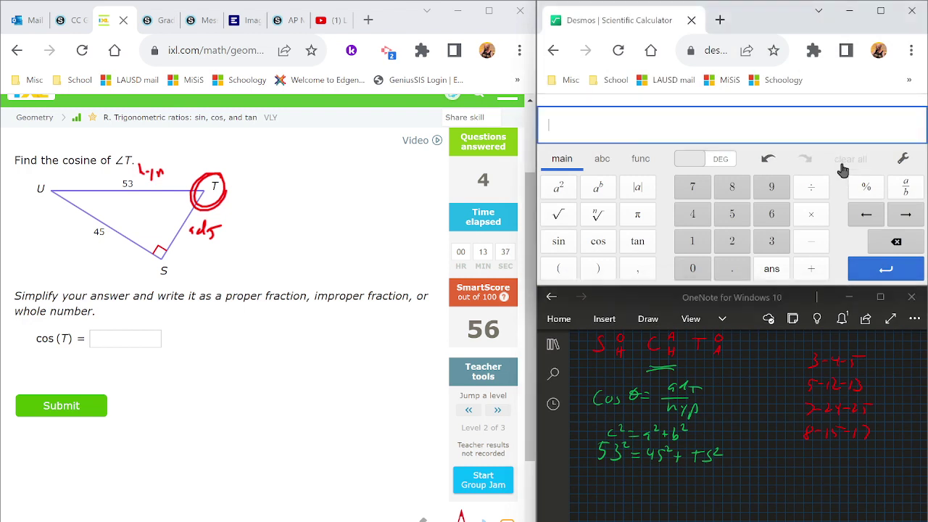
{"action": "left_click", "coordinate": [731, 214]}
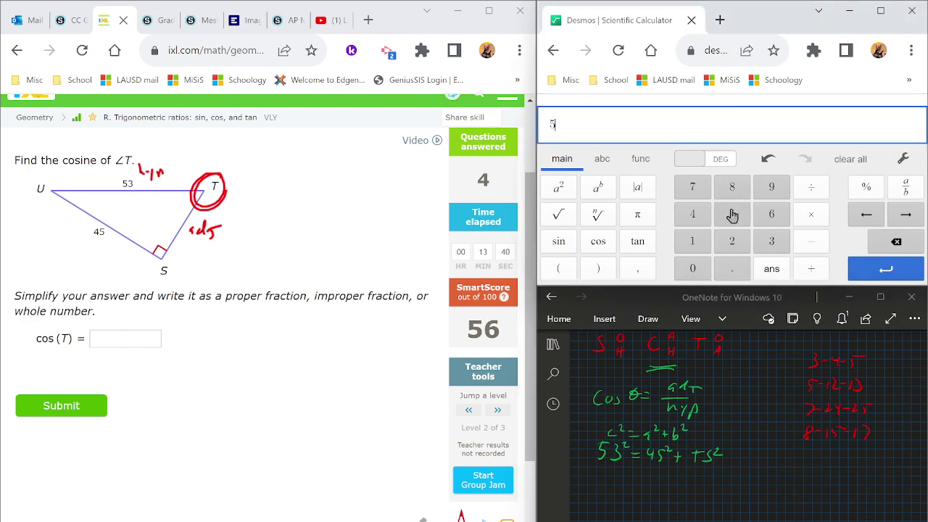
{"action": "left_click", "coordinate": [773, 240]}
{"action": "left_click", "coordinate": [559, 189]}
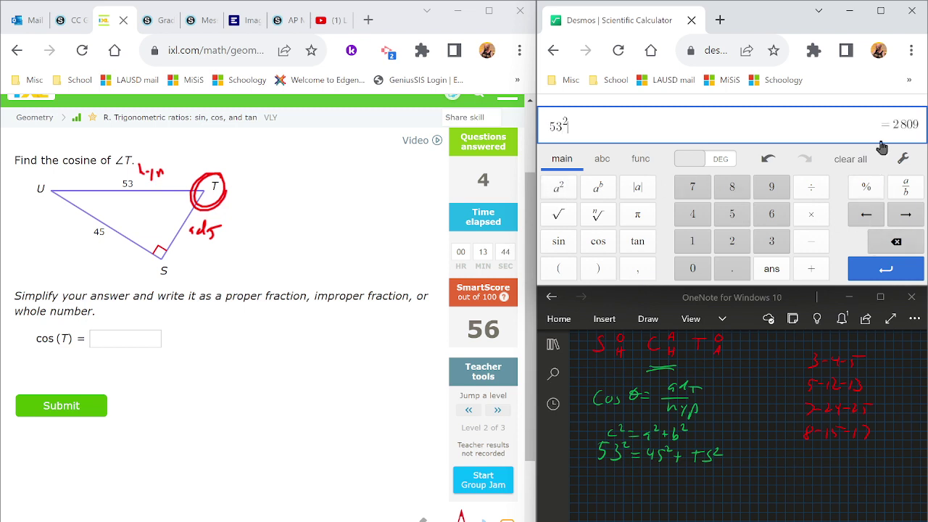
- Handwrite 2809 in green below 53² in the notes, clear the calculator, and calculate 45²
{"action": "mouse_move", "coordinate": [582, 478]}
{"action": "left_mouse_down"}
{"action": "mouse_move", "coordinate": [591, 487]}
{"action": "mouse_move", "coordinate": [612, 478]}
{"action": "mouse_move", "coordinate": [622, 488]}
{"action": "left_mouse_up"}
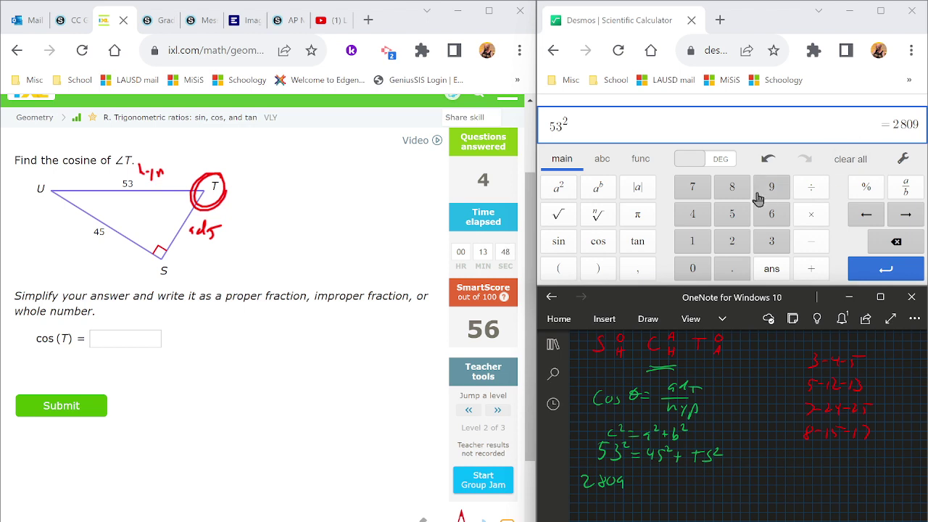
{"action": "left_click", "coordinate": [845, 159]}
{"action": "left_click", "coordinate": [693, 214]}
{"action": "left_click", "coordinate": [733, 213]}
{"action": "left_click", "coordinate": [564, 192]}
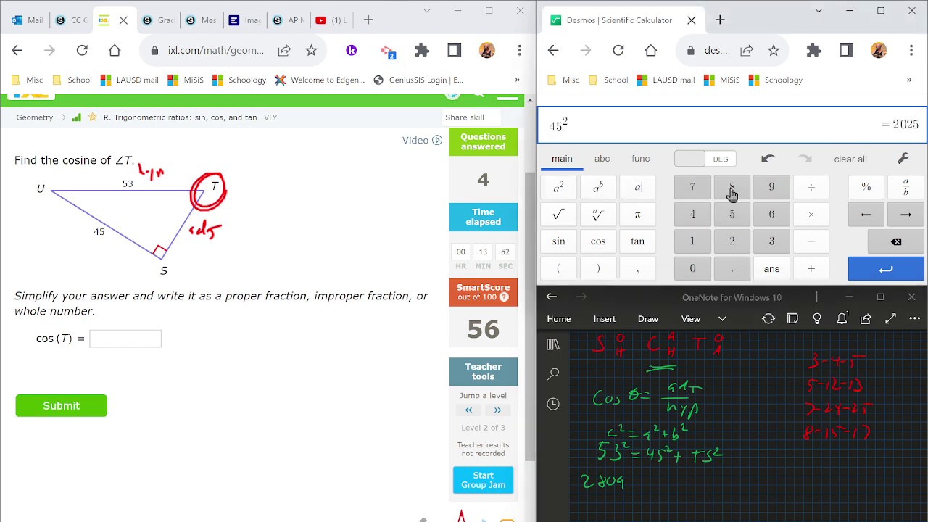
- Complete the green line as 2809 = 2025 + TS² and handwrite −2025 below both sides
{"action": "left_click_drag", "start_coordinate": [631, 480], "coordinate": [641, 480]}
{"action": "left_click_drag", "start_coordinate": [632, 485], "coordinate": [665, 479]}
{"action": "left_click_drag", "start_coordinate": [669, 478], "coordinate": [710, 487]}
{"action": "mouse_move", "coordinate": [704, 474]}
{"action": "left_mouse_down"}
{"action": "mouse_move", "coordinate": [722, 474]}
{"action": "mouse_move", "coordinate": [724, 485]}
{"action": "mouse_move", "coordinate": [736, 479]}
{"action": "left_mouse_up"}
{"action": "left_click_drag", "start_coordinate": [641, 499], "coordinate": [648, 500]}
{"action": "mouse_move", "coordinate": [651, 498]}
{"action": "left_mouse_down"}
{"action": "mouse_move", "coordinate": [657, 507]}
{"action": "mouse_move", "coordinate": [663, 500]}
{"action": "left_mouse_up"}
{"action": "left_click_drag", "start_coordinate": [667, 497], "coordinate": [676, 505]}
{"action": "mouse_move", "coordinate": [578, 505]}
{"action": "left_mouse_down"}
{"action": "mouse_move", "coordinate": [602, 507]}
{"action": "mouse_move", "coordinate": [602, 498]}
{"action": "mouse_move", "coordinate": [622, 508]}
{"action": "left_mouse_up"}
{"action": "left_click_drag", "start_coordinate": [622, 495], "coordinate": [633, 495]}
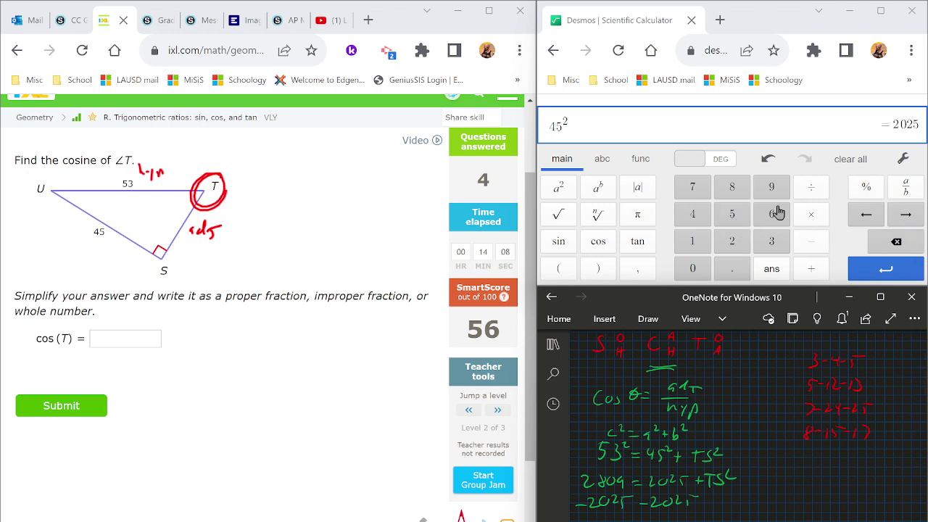
- Clear the calculator and calculate 2809 − 2025
{"action": "left_click", "coordinate": [850, 159]}
{"action": "left_click", "coordinate": [732, 242]}
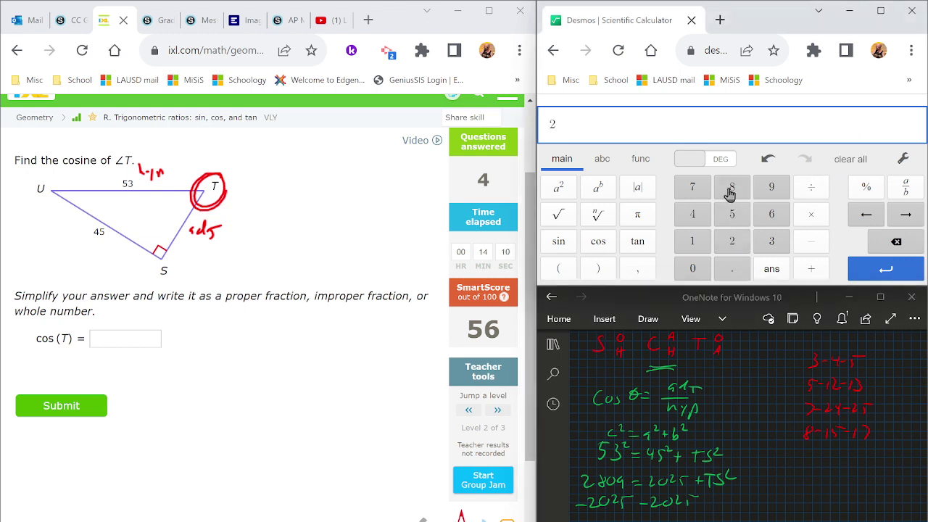
{"action": "left_click", "coordinate": [731, 189]}
{"action": "left_click", "coordinate": [693, 268]}
{"action": "left_click", "coordinate": [770, 190]}
{"action": "left_click", "coordinate": [810, 242]}
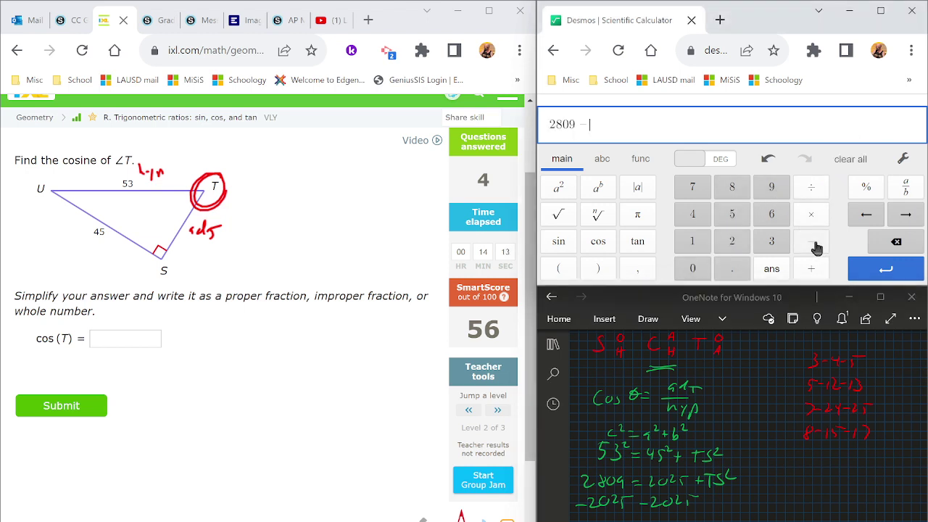
{"action": "left_click", "coordinate": [731, 247]}
{"action": "left_click", "coordinate": [695, 270]}
{"action": "left_click", "coordinate": [733, 242]}
{"action": "left_click", "coordinate": [732, 214]}
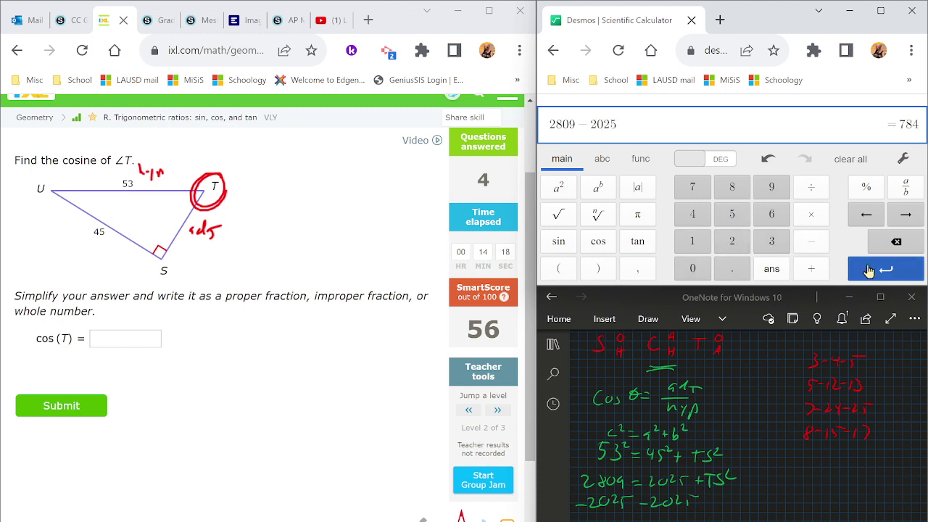
- Handwrite 784 = TS² in green, draw square roots over both sides, and begin the result line with = TS
{"action": "left_click_drag", "start_coordinate": [594, 520], "coordinate": [603, 520]}
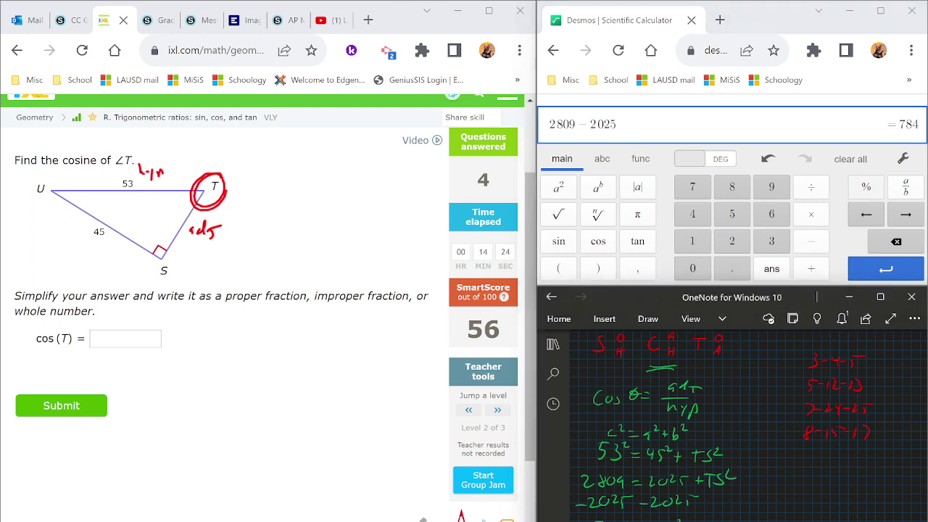
{"action": "scroll", "coordinate": [749, 426], "scroll_direction": "up", "scroll_amount": 3}
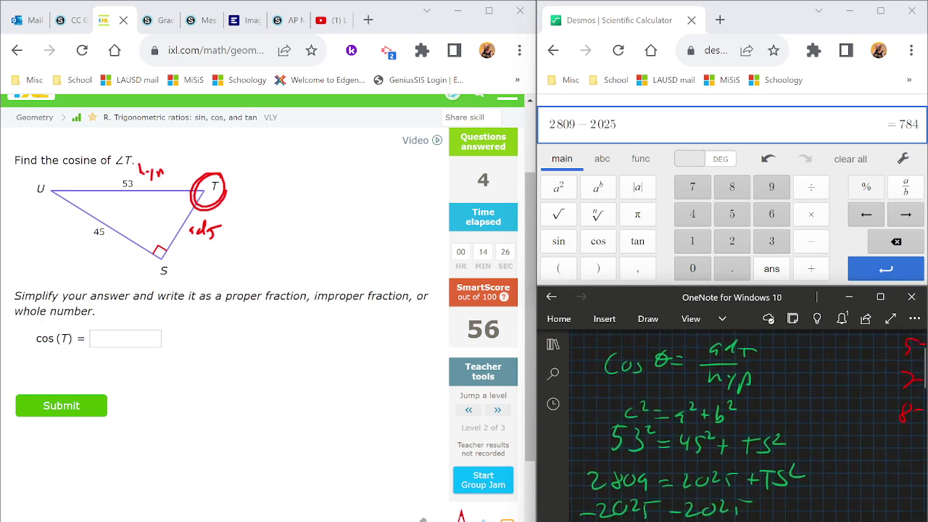
{"action": "scroll", "coordinate": [725, 421], "scroll_direction": "down", "scroll_amount": 3}
{"action": "mouse_move", "coordinate": [680, 462]}
{"action": "left_mouse_down"}
{"action": "mouse_move", "coordinate": [682, 435]}
{"action": "mouse_move", "coordinate": [738, 434]}
{"action": "left_mouse_up"}
{"action": "left_click_drag", "start_coordinate": [597, 448], "coordinate": [667, 435]}
{"action": "left_click_drag", "start_coordinate": [664, 489], "coordinate": [679, 494]}
{"action": "left_click_drag", "start_coordinate": [688, 484], "coordinate": [701, 483]}
{"action": "mouse_move", "coordinate": [694, 485]}
{"action": "left_mouse_down"}
{"action": "mouse_move", "coordinate": [693, 497]}
{"action": "mouse_move", "coordinate": [704, 500]}
{"action": "left_mouse_up"}
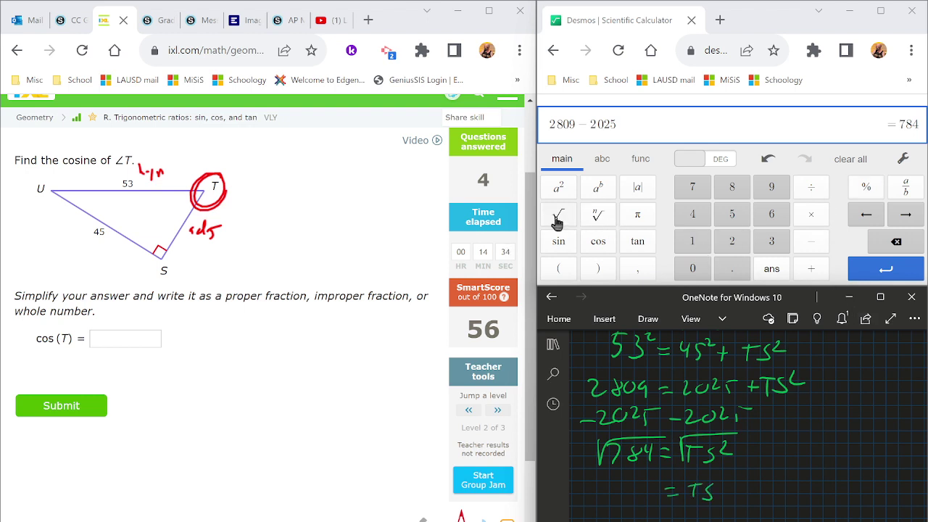
- Calculate √784 on the cleared calculator and complete the green result line as 28 = TS
{"action": "left_click", "coordinate": [841, 165]}
{"action": "left_click", "coordinate": [556, 216]}
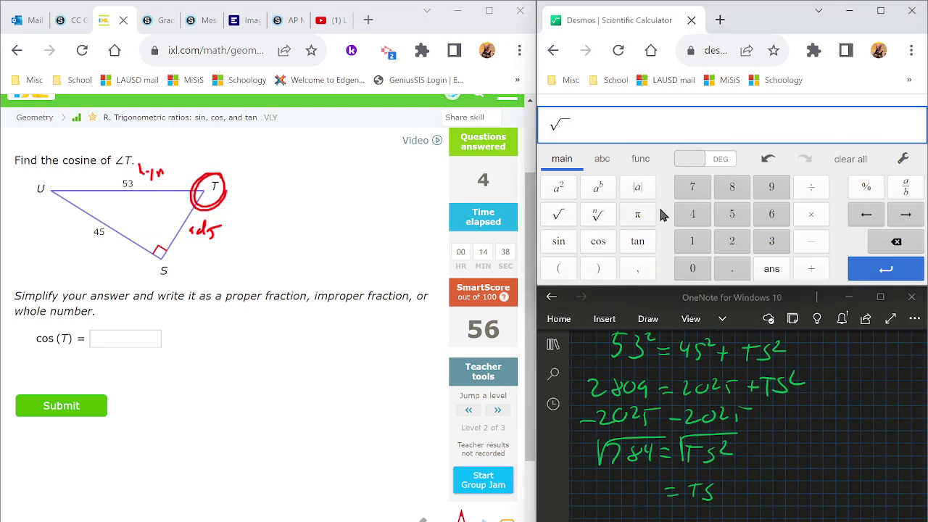
{"action": "left_click", "coordinate": [699, 194]}
{"action": "left_click", "coordinate": [723, 186]}
{"action": "left_click", "coordinate": [693, 216]}
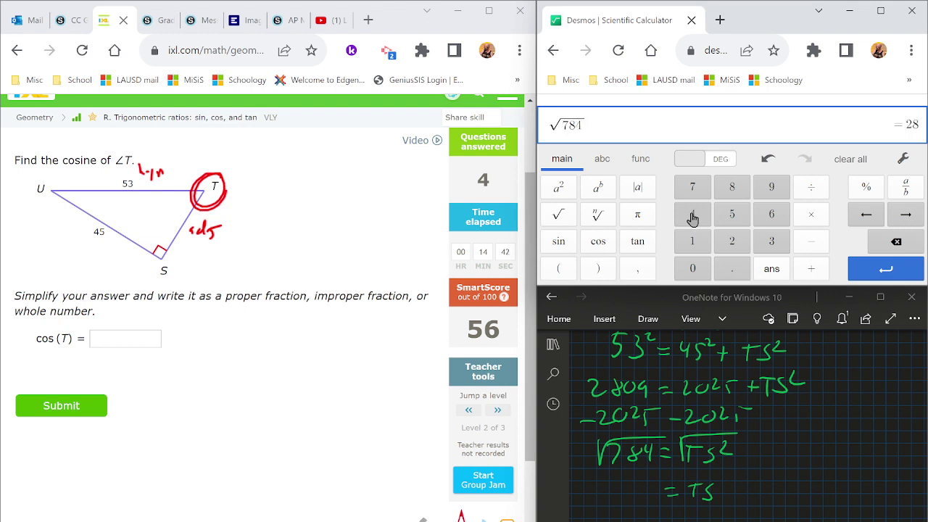
{"action": "left_click_drag", "start_coordinate": [614, 493], "coordinate": [627, 502]}
{"action": "mouse_move", "coordinate": [640, 489]}
{"action": "left_mouse_down"}
{"action": "mouse_move", "coordinate": [638, 499]}
{"action": "mouse_move", "coordinate": [641, 491]}
{"action": "left_mouse_up"}
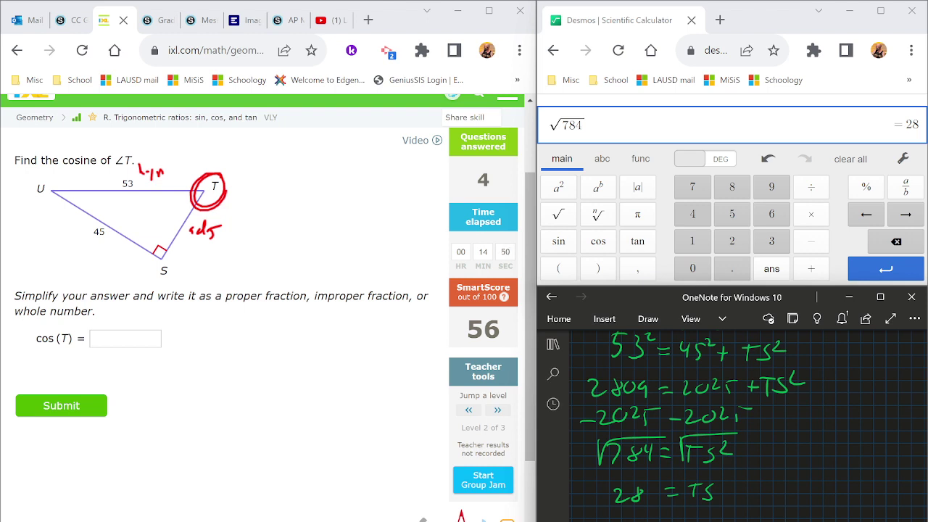
- Add = 28 in red beside the triangle's adj label and handwrite cos T = 28/53 in green beside the working
{"action": "left_click_drag", "start_coordinate": [223, 232], "coordinate": [227, 231]}
{"action": "left_click_drag", "start_coordinate": [224, 238], "coordinate": [243, 238]}
{"action": "left_click_drag", "start_coordinate": [253, 231], "coordinate": [249, 242]}
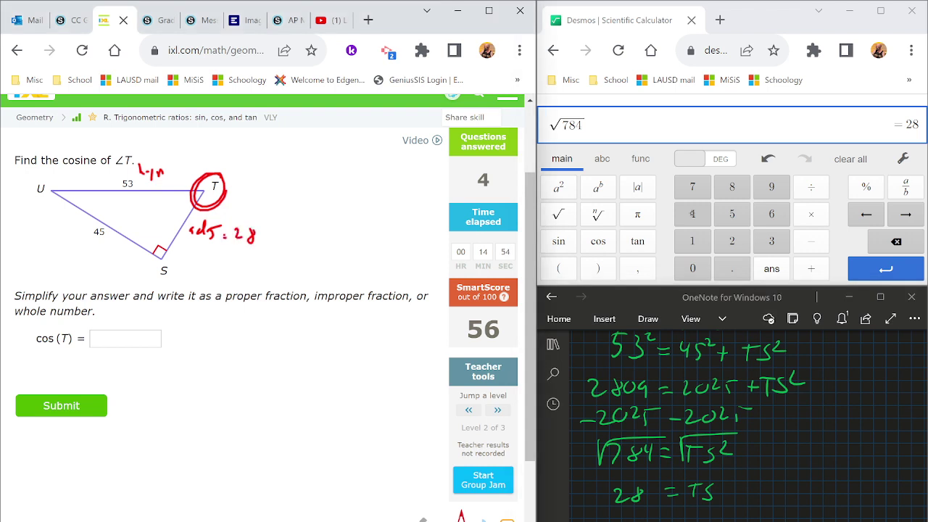
{"action": "scroll", "coordinate": [732, 424], "scroll_direction": "right", "scroll_amount": 2}
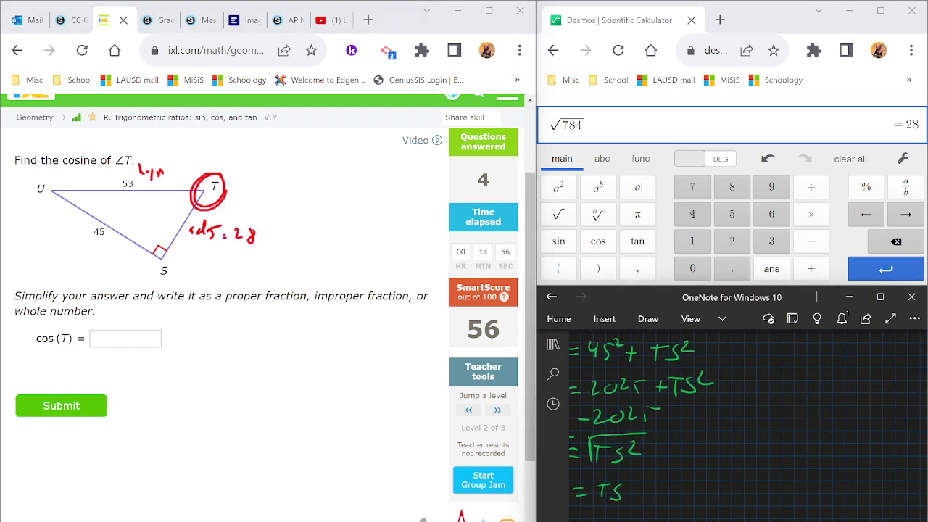
{"action": "left_click_drag", "start_coordinate": [770, 369], "coordinate": [761, 380]}
{"action": "left_click_drag", "start_coordinate": [782, 369], "coordinate": [782, 371]}
{"action": "mouse_move", "coordinate": [791, 371]}
{"action": "left_mouse_down"}
{"action": "mouse_move", "coordinate": [787, 382]}
{"action": "mouse_move", "coordinate": [807, 385]}
{"action": "mouse_move", "coordinate": [821, 365]}
{"action": "mouse_move", "coordinate": [846, 363]}
{"action": "mouse_move", "coordinate": [831, 375]}
{"action": "mouse_move", "coordinate": [847, 361]}
{"action": "mouse_move", "coordinate": [835, 391]}
{"action": "mouse_move", "coordinate": [844, 390]}
{"action": "left_mouse_up"}
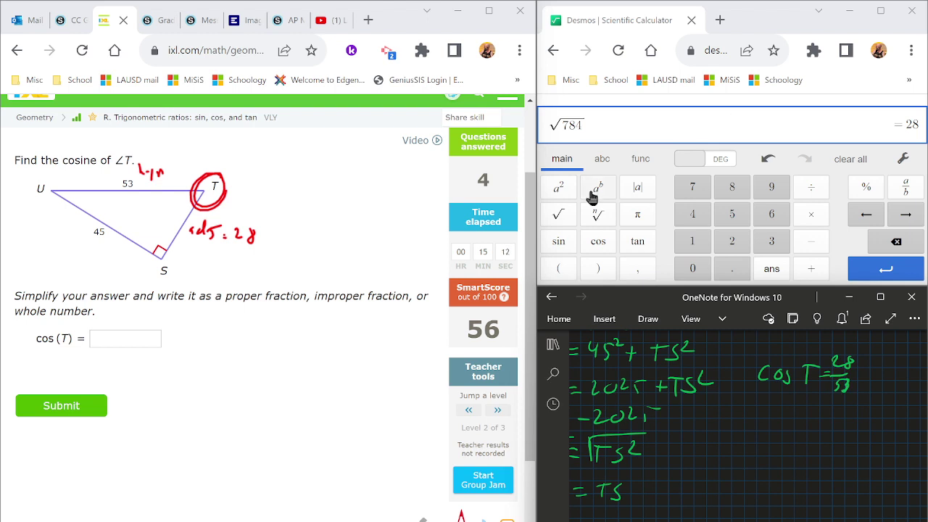
- Enter the fraction 28/53 as the answer for cos(T) and submit it
{"action": "left_click", "coordinate": [109, 338]}
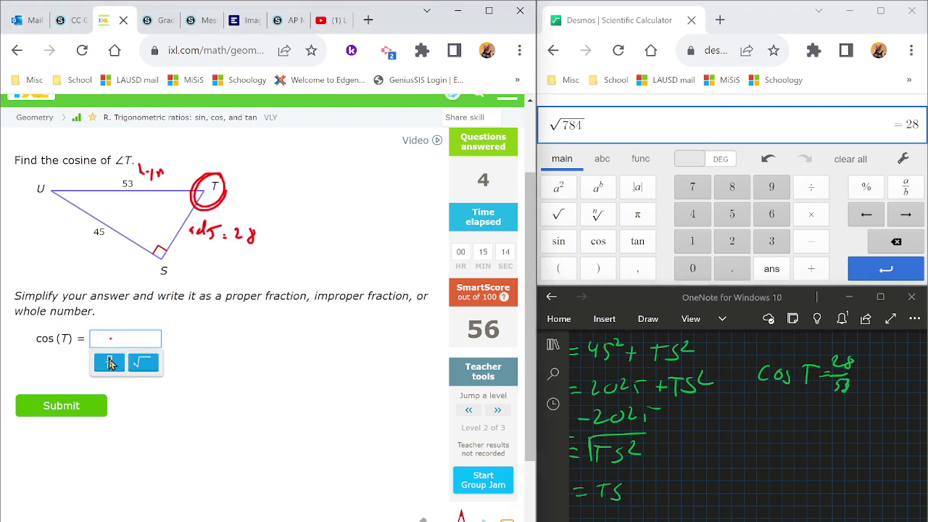
{"action": "left_click", "coordinate": [108, 362]}
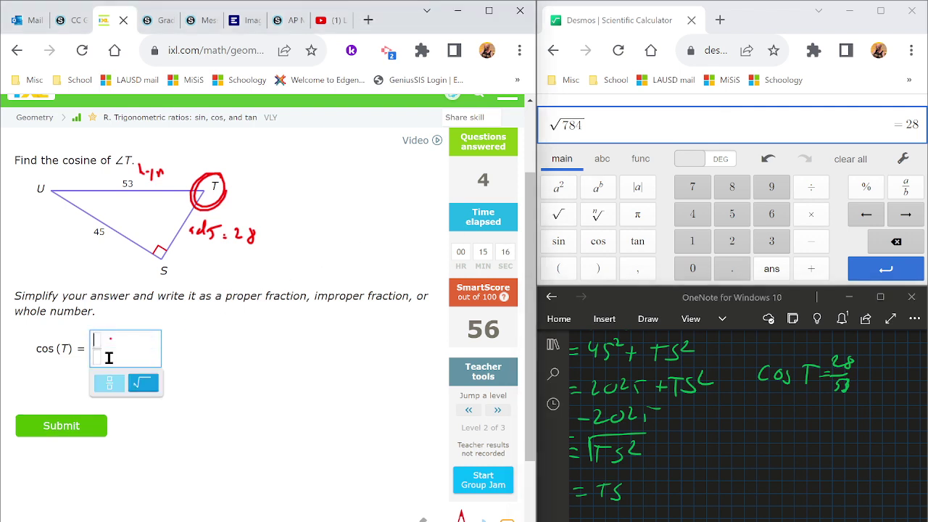
{"action": "type", "text": "28"}
{"action": "left_click", "coordinate": [96, 360]}
{"action": "left_click", "coordinate": [95, 359]}
{"action": "type", "text": "53"}
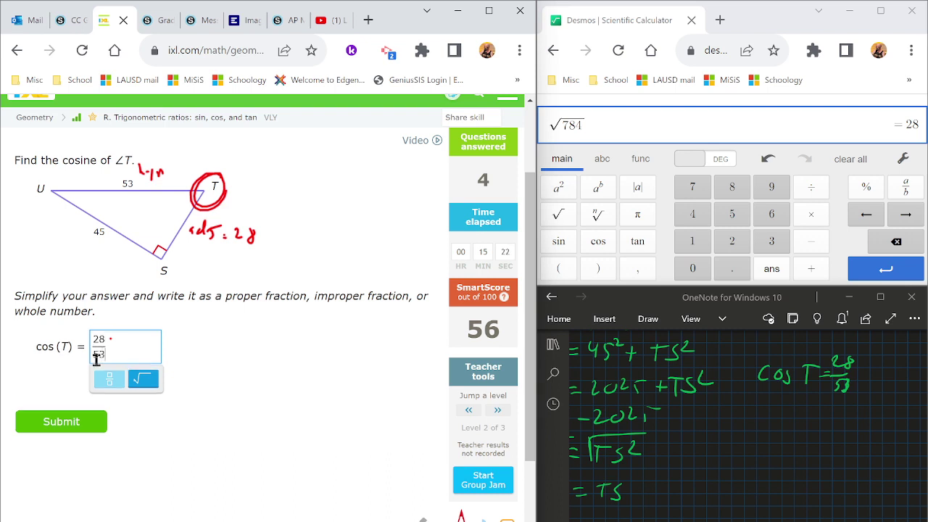
{"action": "left_click", "coordinate": [61, 419]}
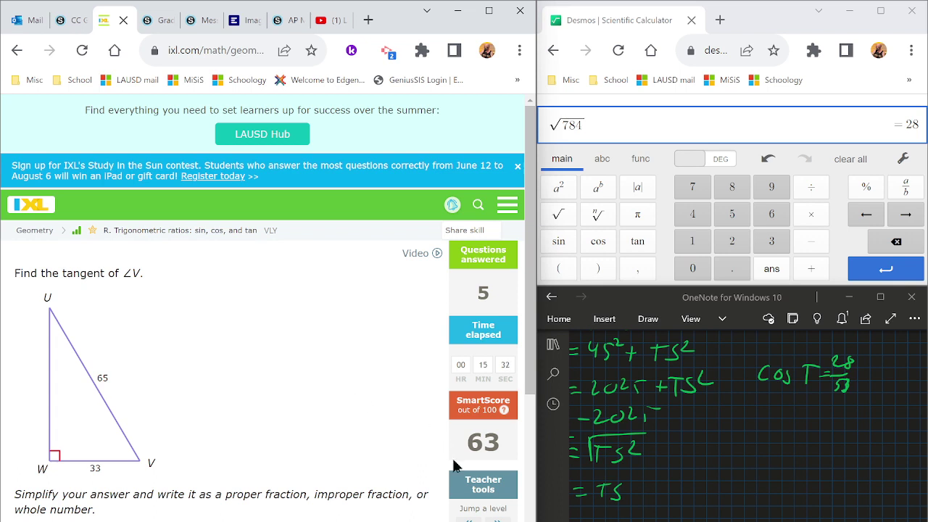
- Jump the practice up one level from the tangent of ∠V question
{"action": "scroll", "coordinate": [388, 442], "scroll_direction": "down", "scroll_amount": 2}
{"action": "scroll", "coordinate": [388, 442], "scroll_direction": "down", "scroll_amount": 2}
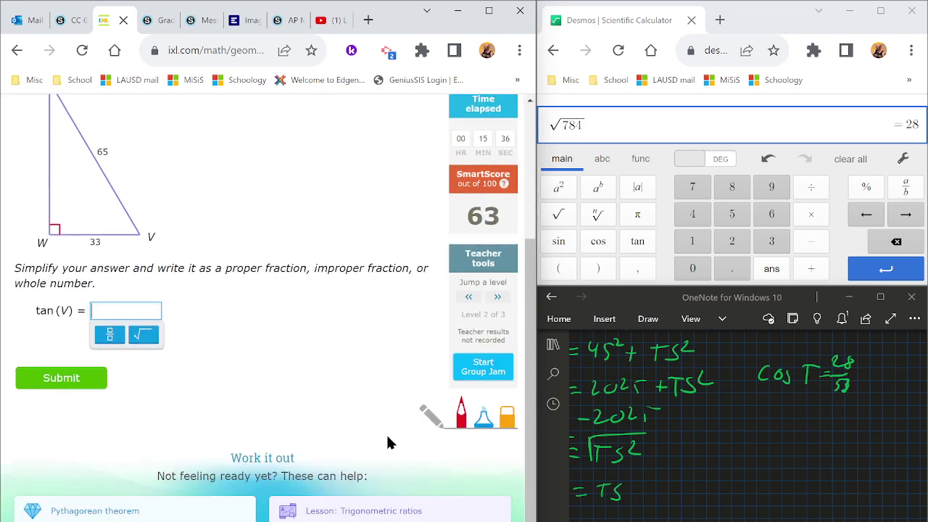
{"action": "scroll", "coordinate": [388, 442], "scroll_direction": "up", "scroll_amount": 2}
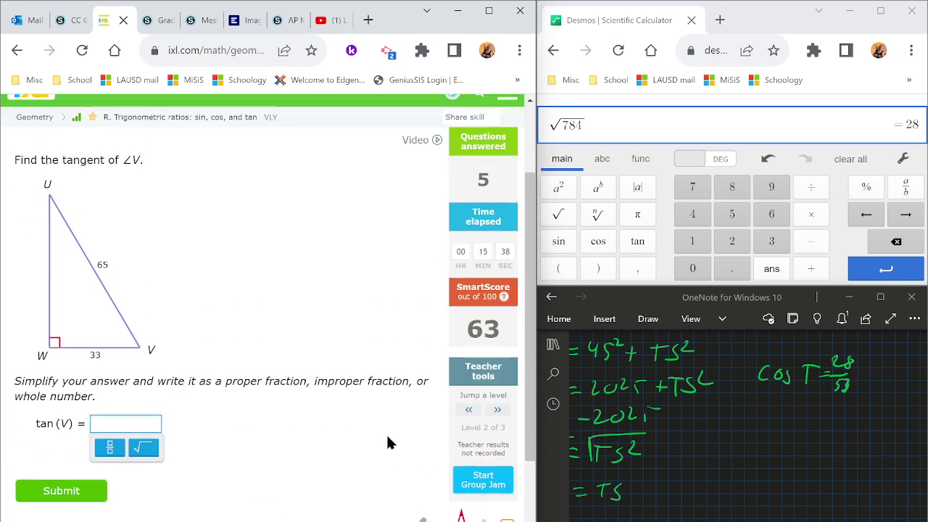
{"action": "left_click", "coordinate": [496, 410]}
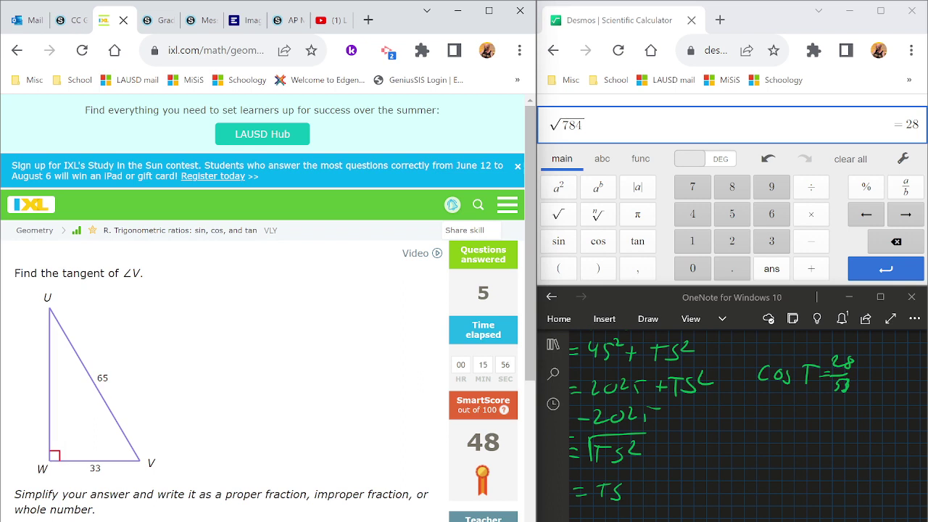
- Bracket the 5-12-13 triple in green with a factor of 5 and handwrite the multiple 25-60-65 beside it
{"action": "scroll", "coordinate": [732, 424], "scroll_direction": "up", "scroll_amount": 3}
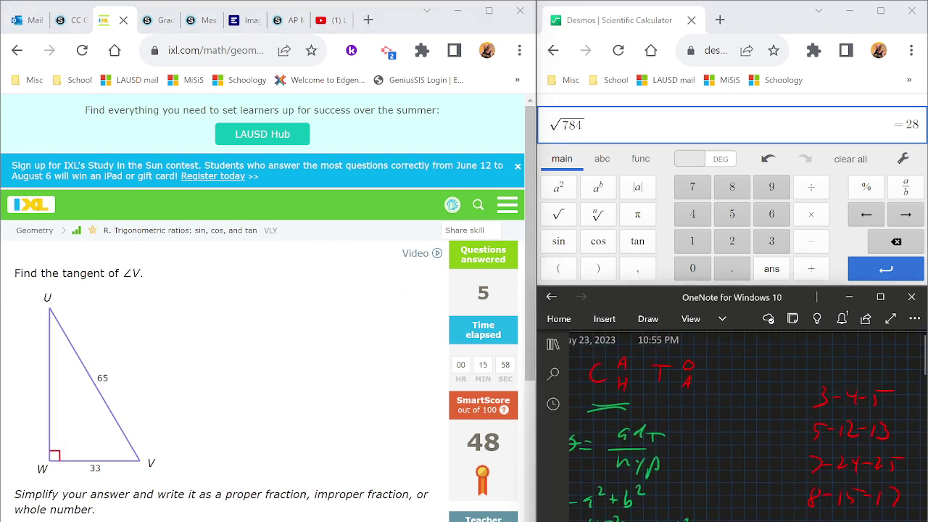
{"action": "scroll", "coordinate": [733, 428], "scroll_direction": "right", "scroll_amount": 4}
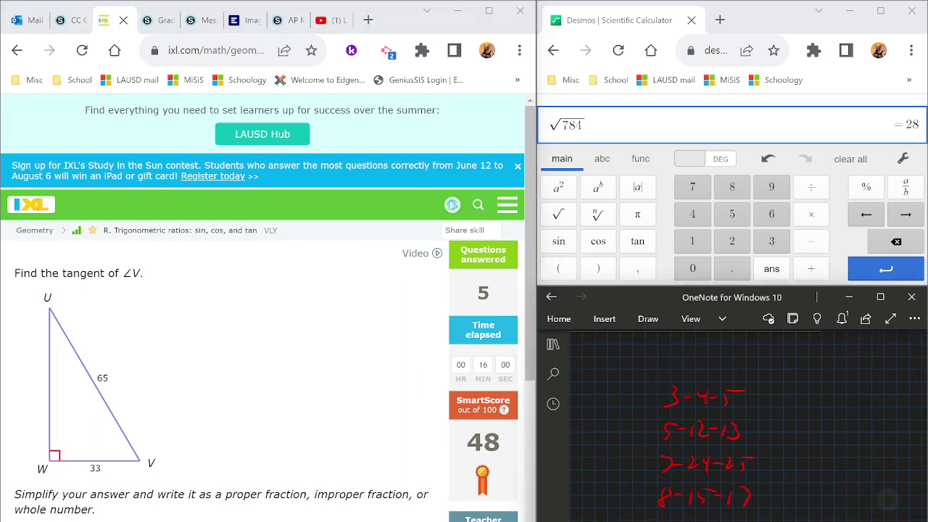
{"action": "left_click_drag", "start_coordinate": [659, 416], "coordinate": [657, 446]}
{"action": "left_click_drag", "start_coordinate": [741, 417], "coordinate": [742, 448]}
{"action": "left_click_drag", "start_coordinate": [640, 424], "coordinate": [639, 438]}
{"action": "left_click_drag", "start_coordinate": [640, 424], "coordinate": [647, 423]}
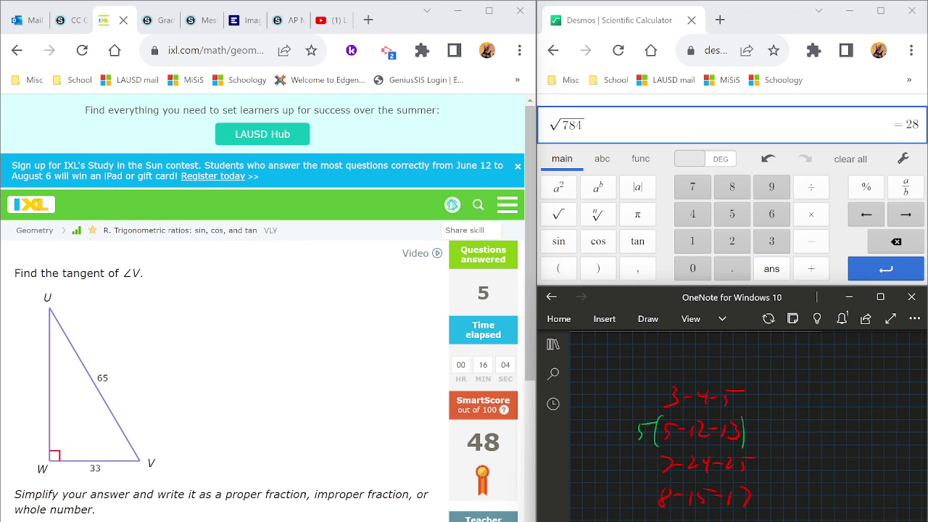
{"action": "mouse_move", "coordinate": [766, 425]}
{"action": "left_mouse_down"}
{"action": "mouse_move", "coordinate": [778, 437]}
{"action": "mouse_move", "coordinate": [838, 428]}
{"action": "left_mouse_up"}
{"action": "mouse_move", "coordinate": [847, 422]}
{"action": "left_mouse_down"}
{"action": "mouse_move", "coordinate": [841, 434]}
{"action": "mouse_move", "coordinate": [851, 437]}
{"action": "left_mouse_up"}
{"action": "left_click_drag", "start_coordinate": [857, 424], "coordinate": [867, 423]}
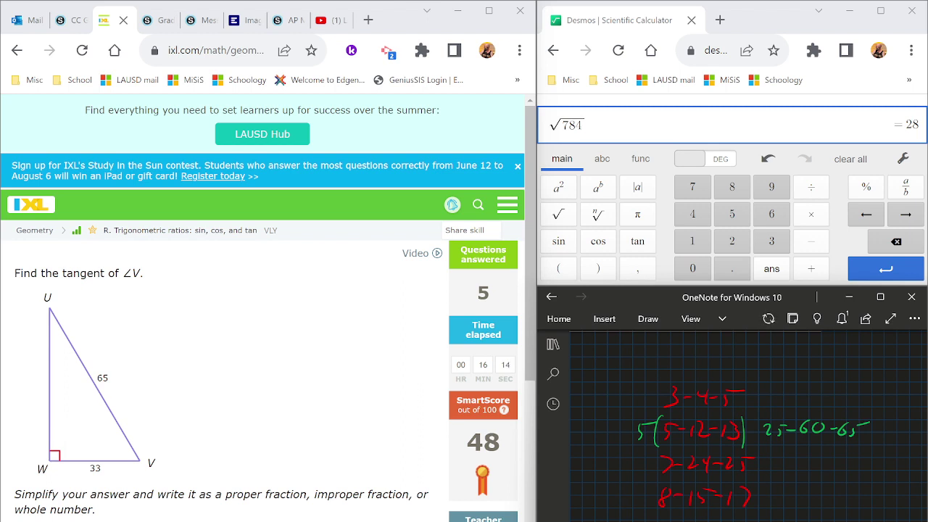
- Continue to the ∠R question, circle the middle of hypotenuse RP in red, and tick the sin(R) and cos(R) answer lines
{"action": "left_click", "coordinate": [298, 462]}
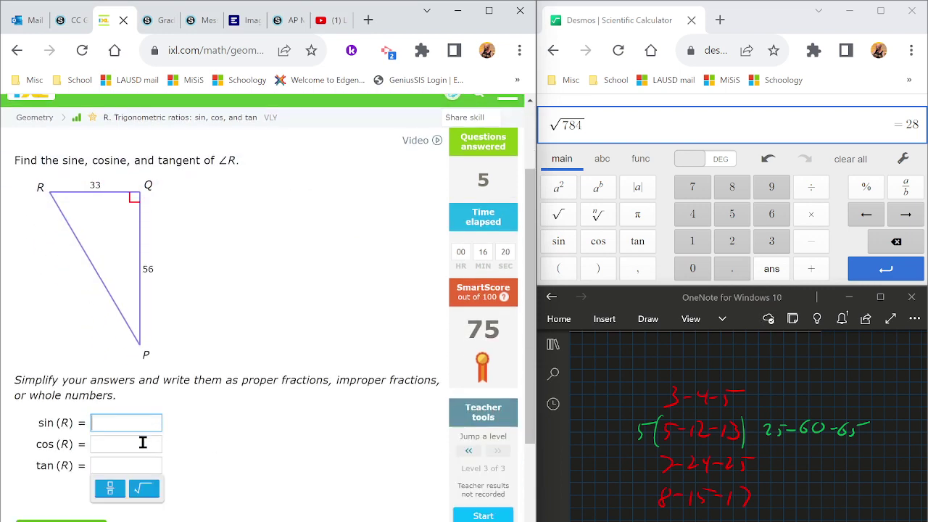
{"action": "mouse_move", "coordinate": [77, 248]}
{"action": "left_mouse_down"}
{"action": "mouse_move", "coordinate": [91, 255]}
{"action": "mouse_move", "coordinate": [77, 248]}
{"action": "left_mouse_up"}
{"action": "left_click_drag", "start_coordinate": [172, 416], "coordinate": [194, 408]}
{"action": "left_click_drag", "start_coordinate": [171, 438], "coordinate": [191, 433]}
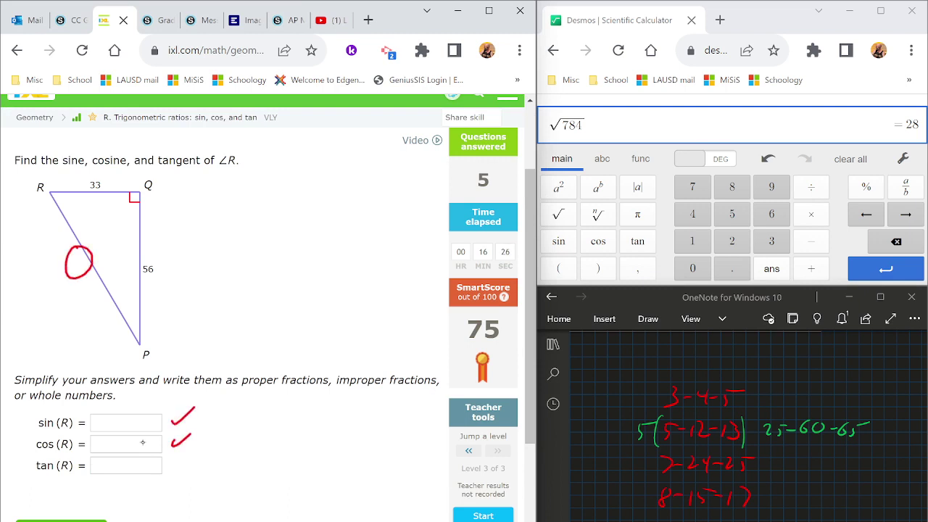